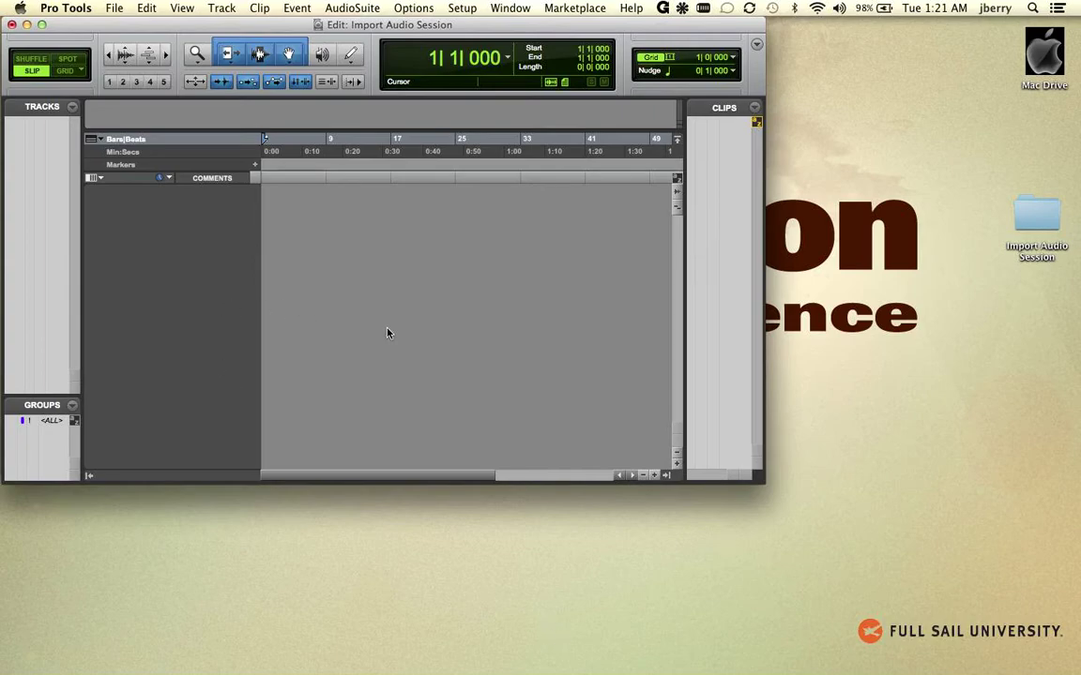
# - Open the Import Audio dialog from File > Import > Audio
pyautogui.click(114, 8)
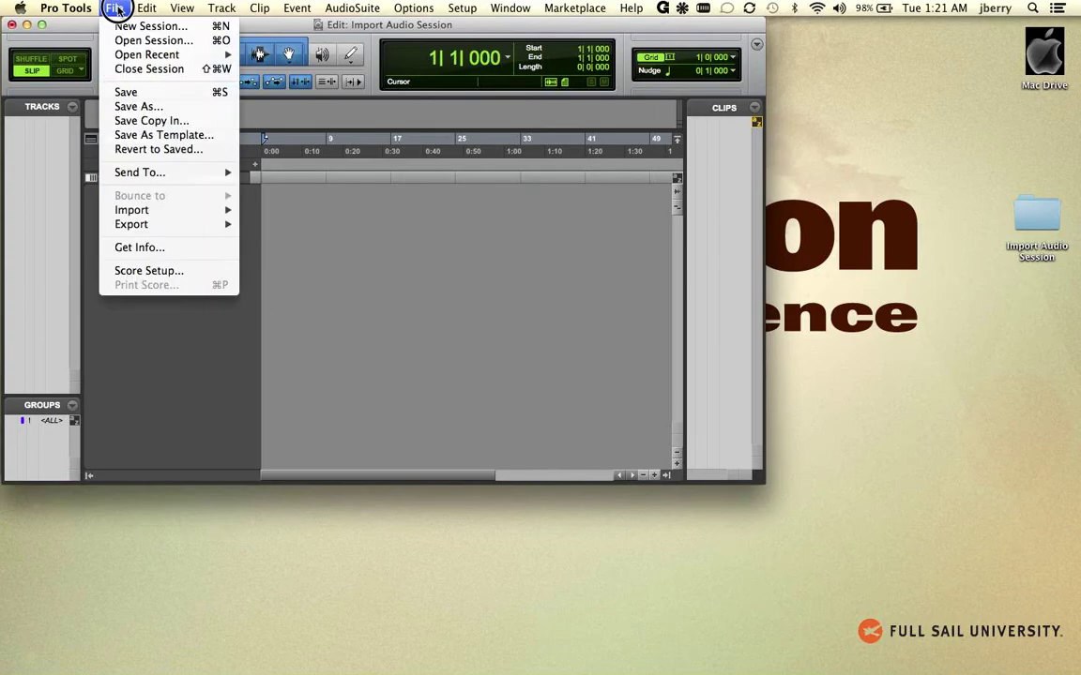
pyautogui.moveTo(152, 211)
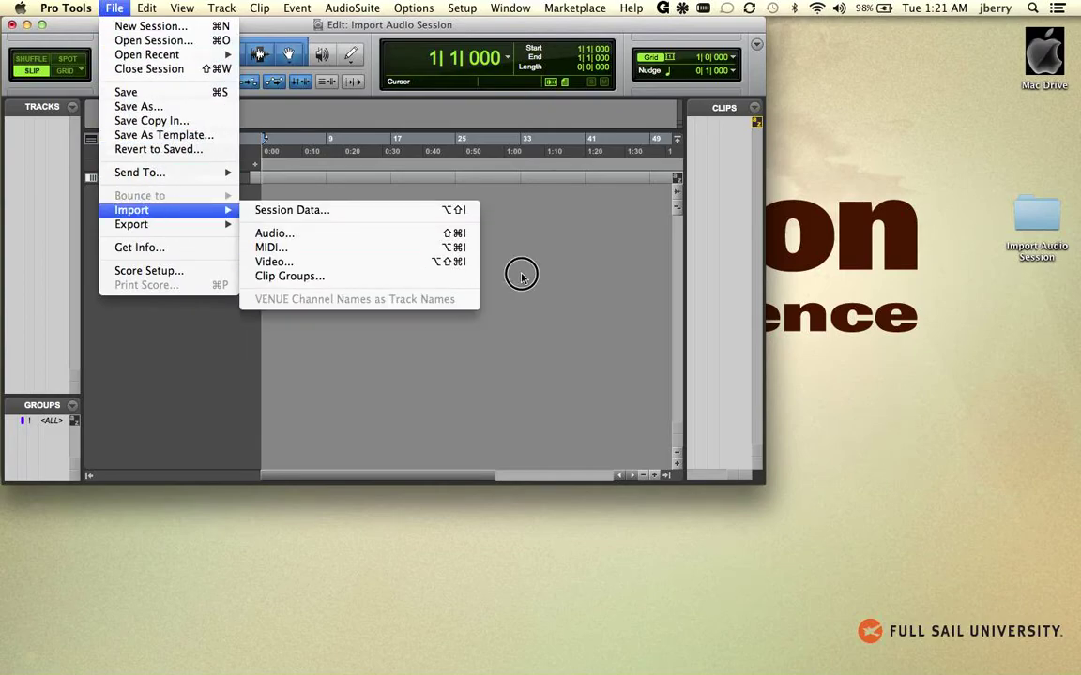
pyautogui.click(466, 234)
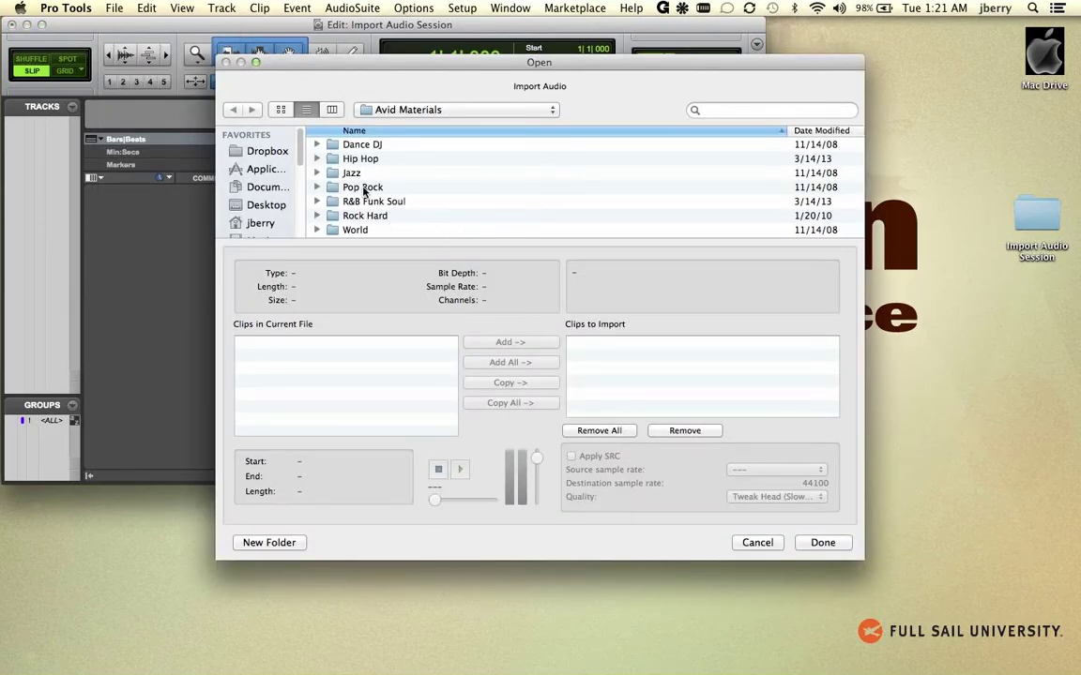
# - Browse to Music > Sounds & Samples and select the Avid Materials folder
pyautogui.moveTo(299, 140); pyautogui.dragTo(297, 169)
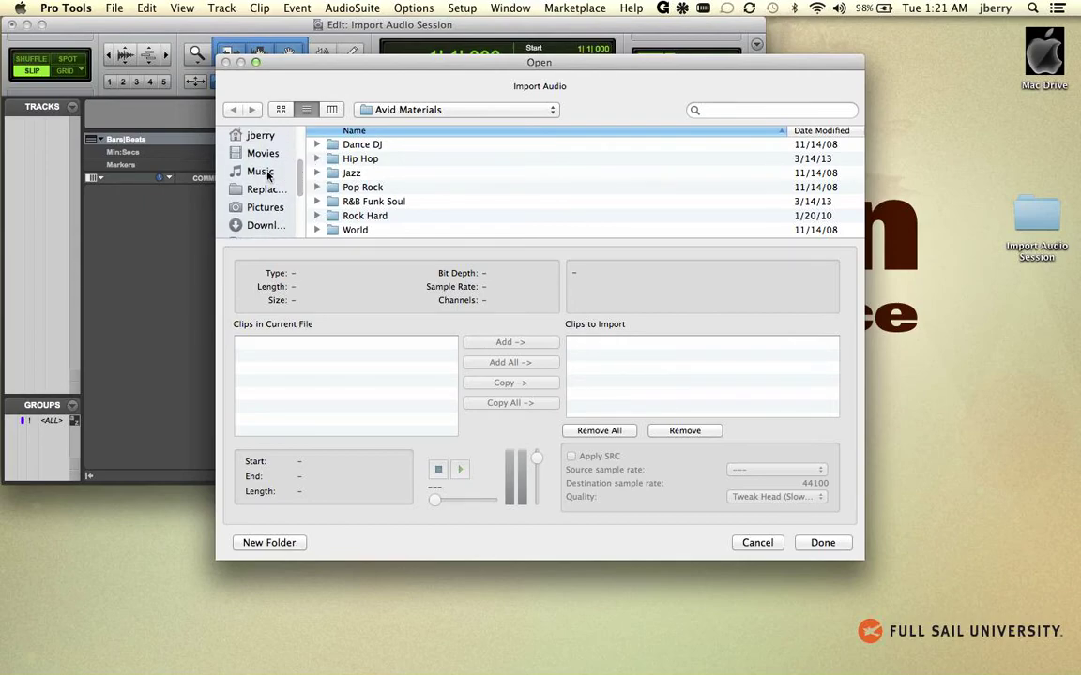
pyautogui.click(260, 174)
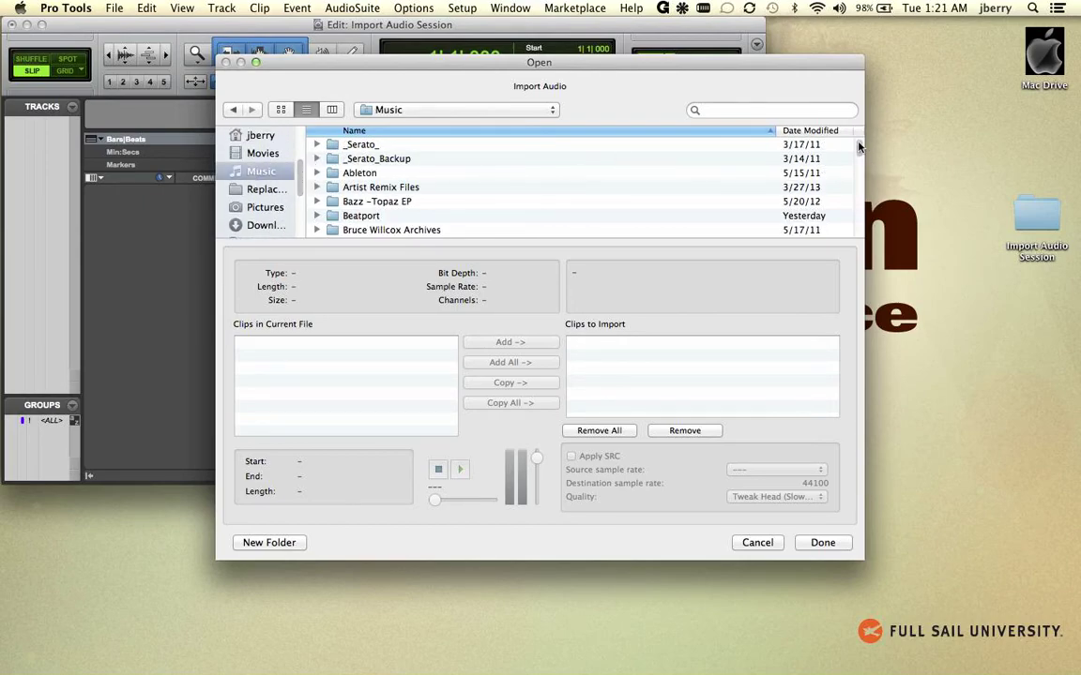
pyautogui.moveTo(859, 140); pyautogui.dragTo(862, 217)
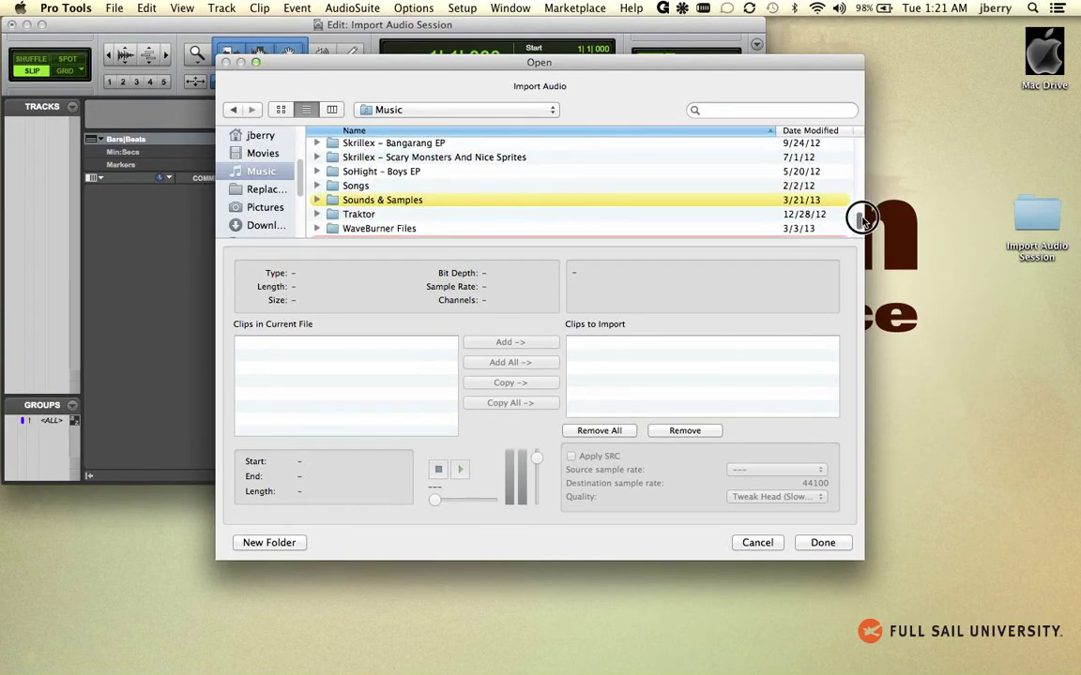
pyautogui.click(393, 203)
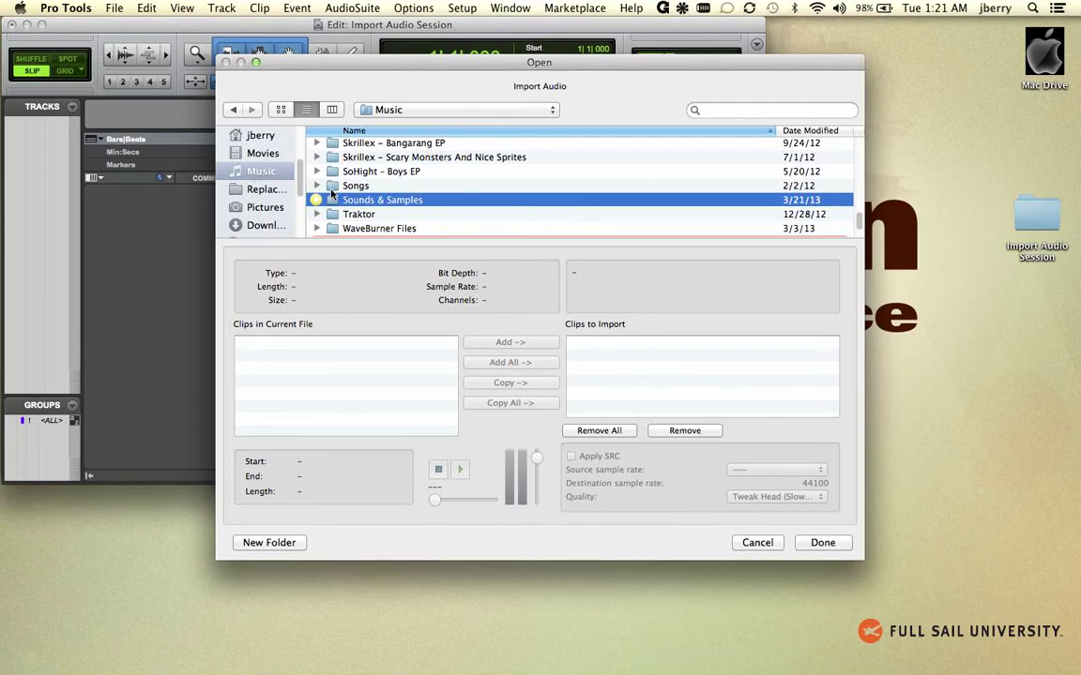
pyautogui.doubleClick(371, 203)
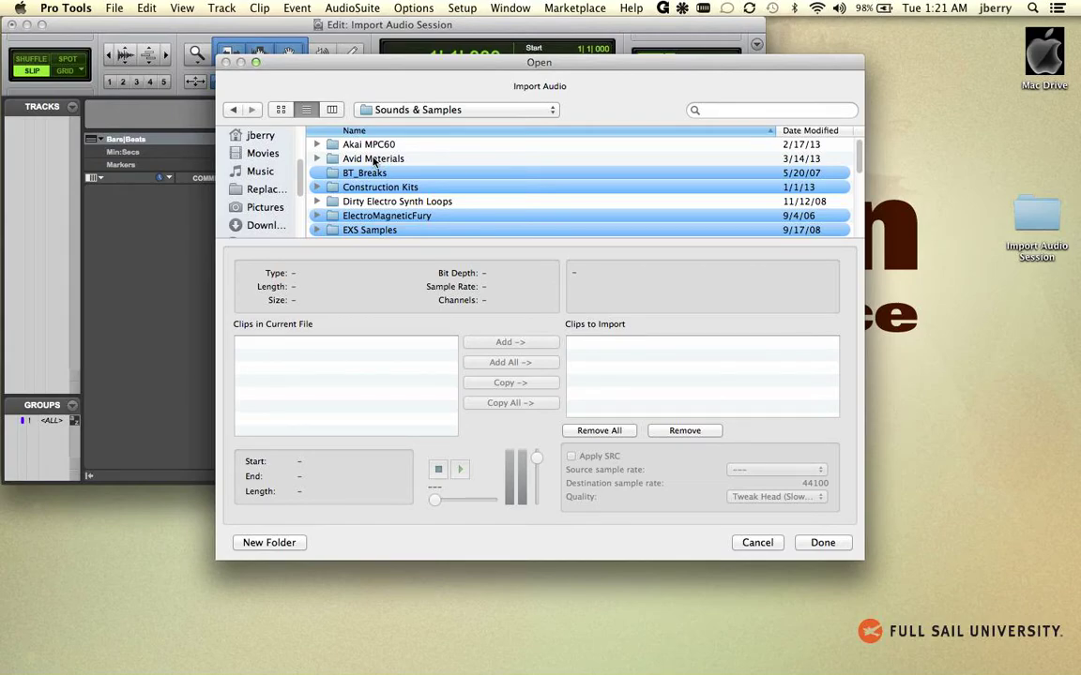
pyautogui.click(373, 159)
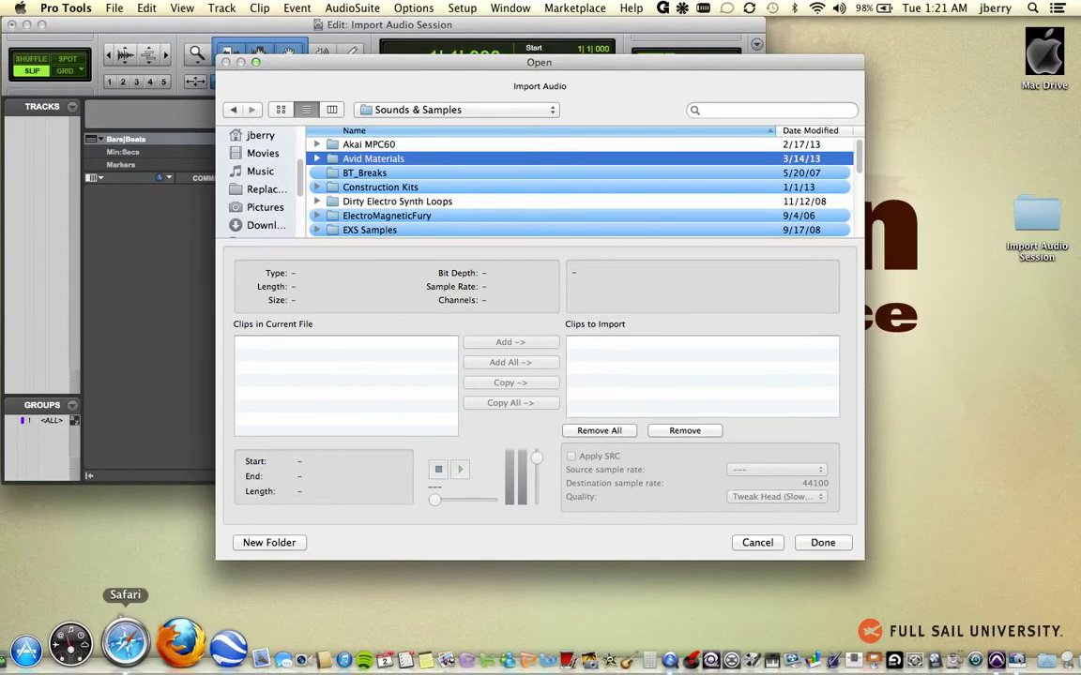
# - Switch to Safari and sign in to the Avid account
pyautogui.click(106, 645)
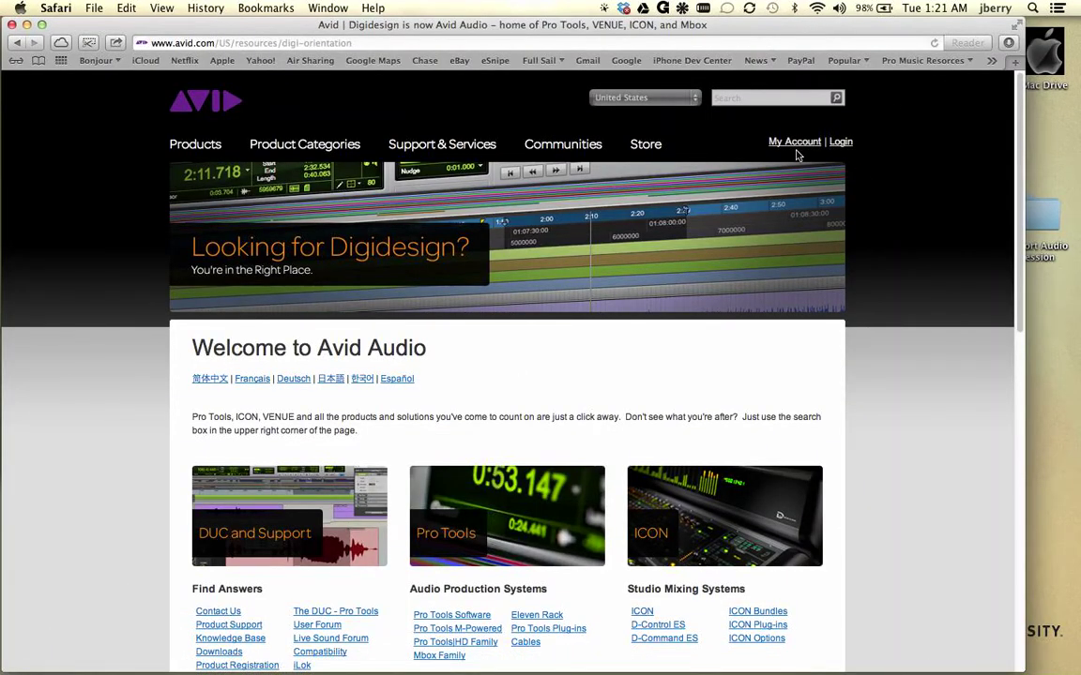
pyautogui.click(841, 142)
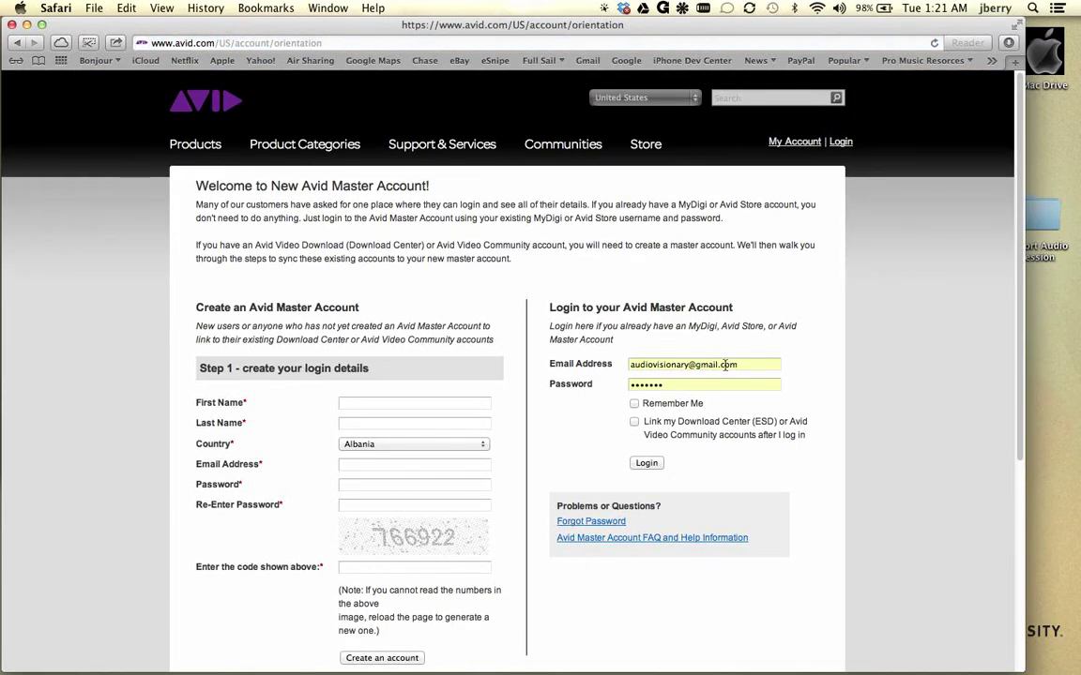
pyautogui.click(646, 463)
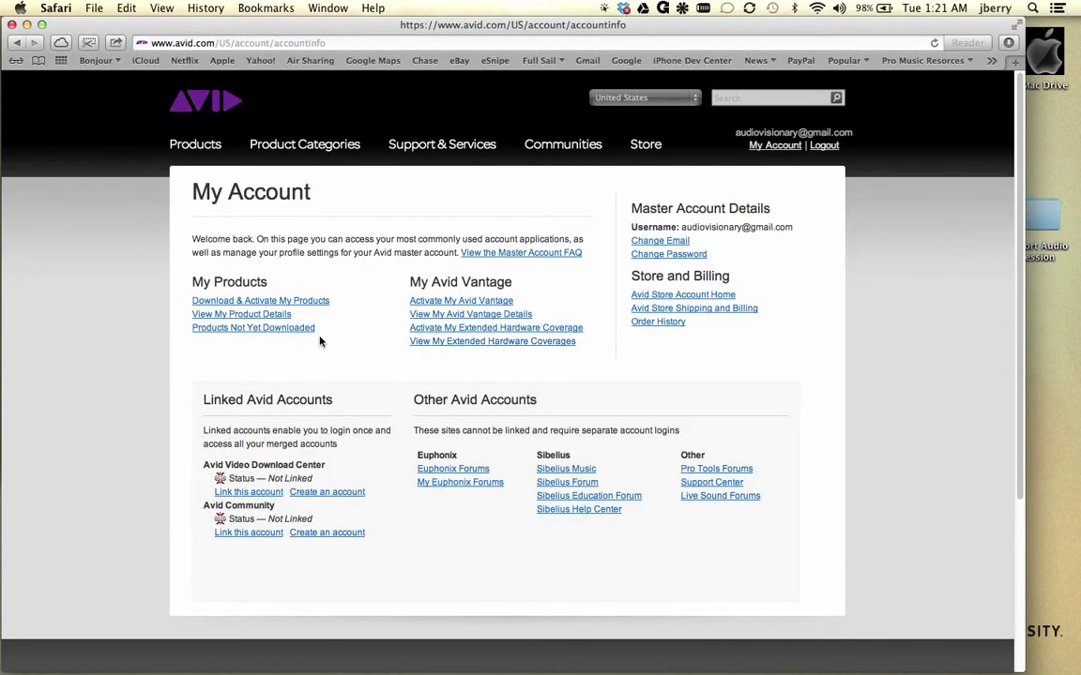
# - Expand Pro Tools 10.0 Downloads in the product details, then hide Safari
pyautogui.click(263, 319)
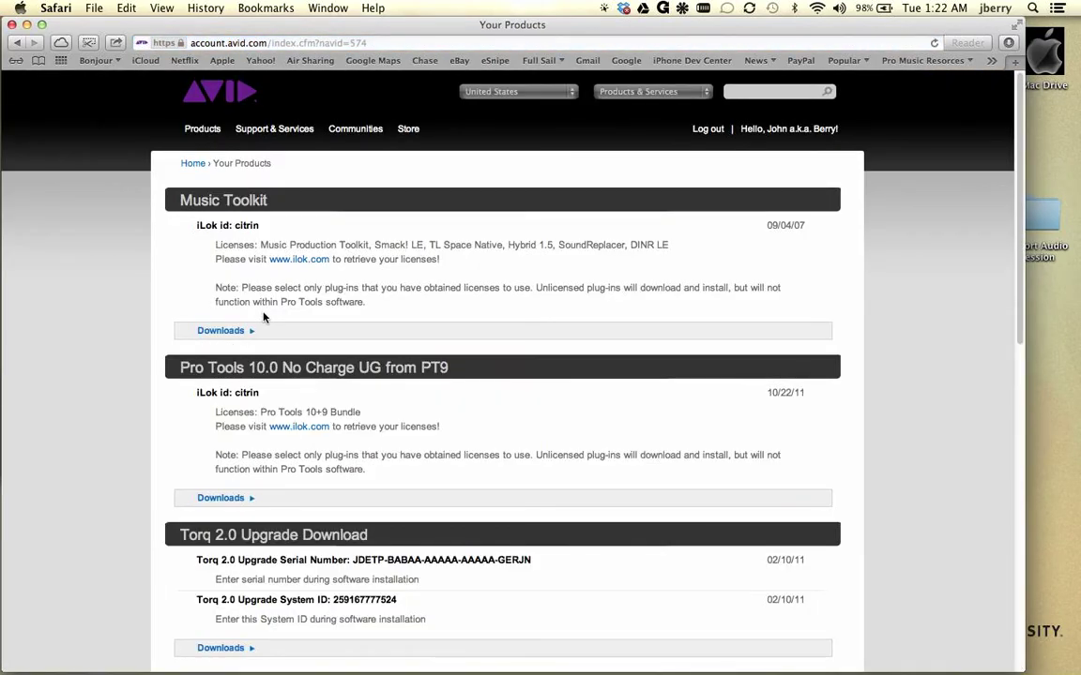
pyautogui.click(240, 500)
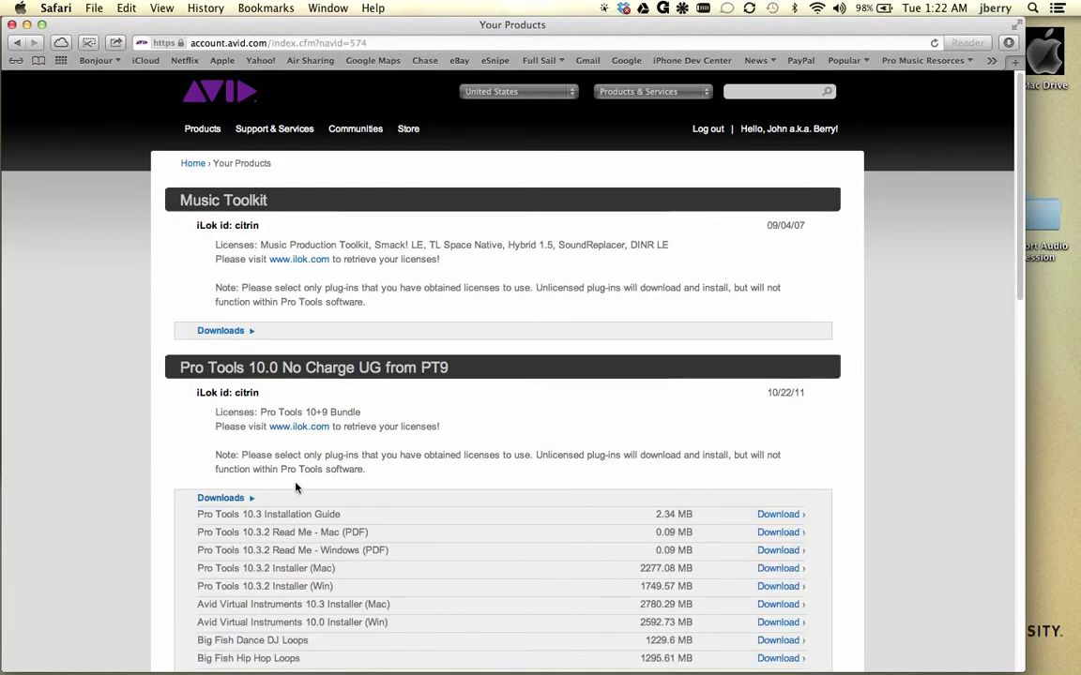
pyautogui.moveTo(1019, 206); pyautogui.dragTo(1019, 309)
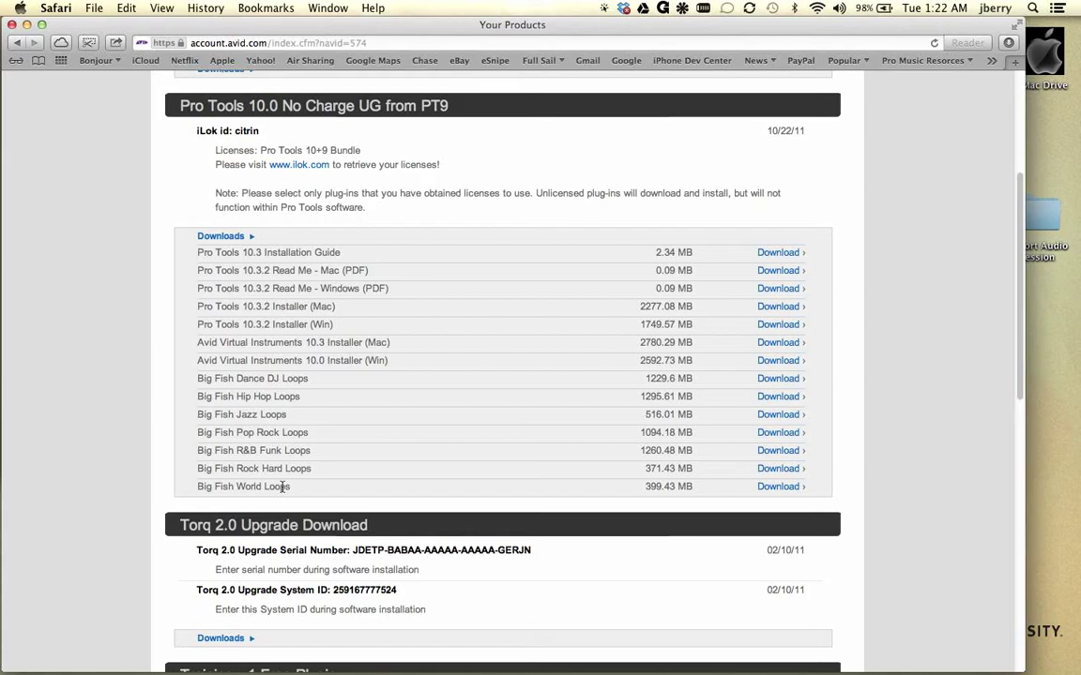
pyautogui.press('super+h')
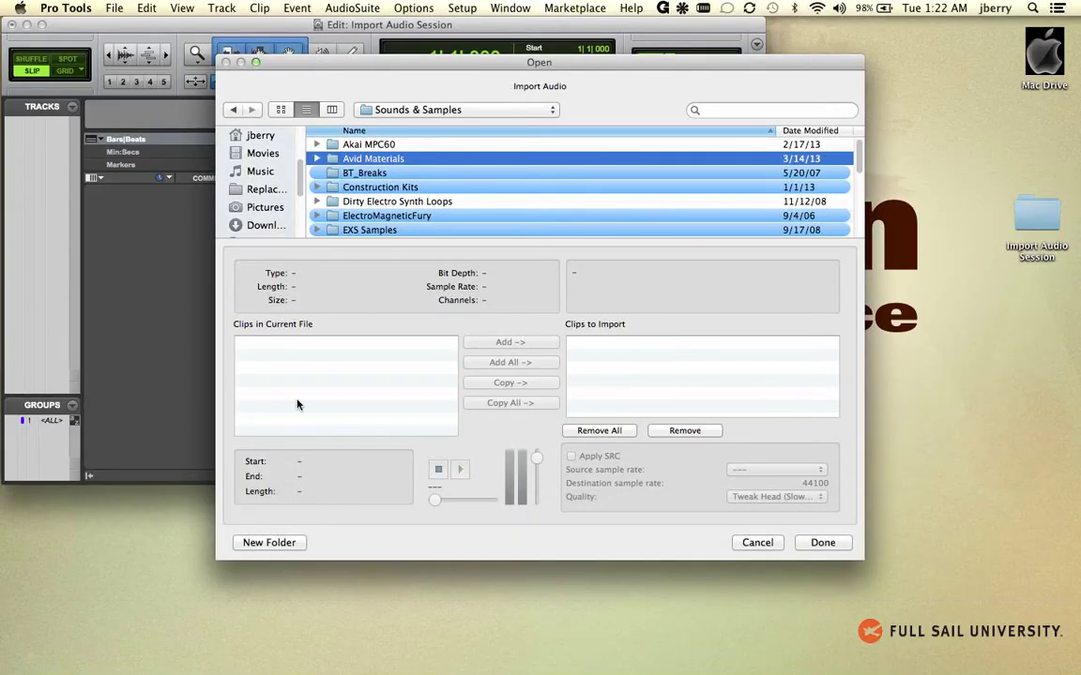
# - Navigate Avid Materials > Dance DJ > Drums > Beats and select 115 Dance Beat 06.wav
pyautogui.doubleClick(370, 161)
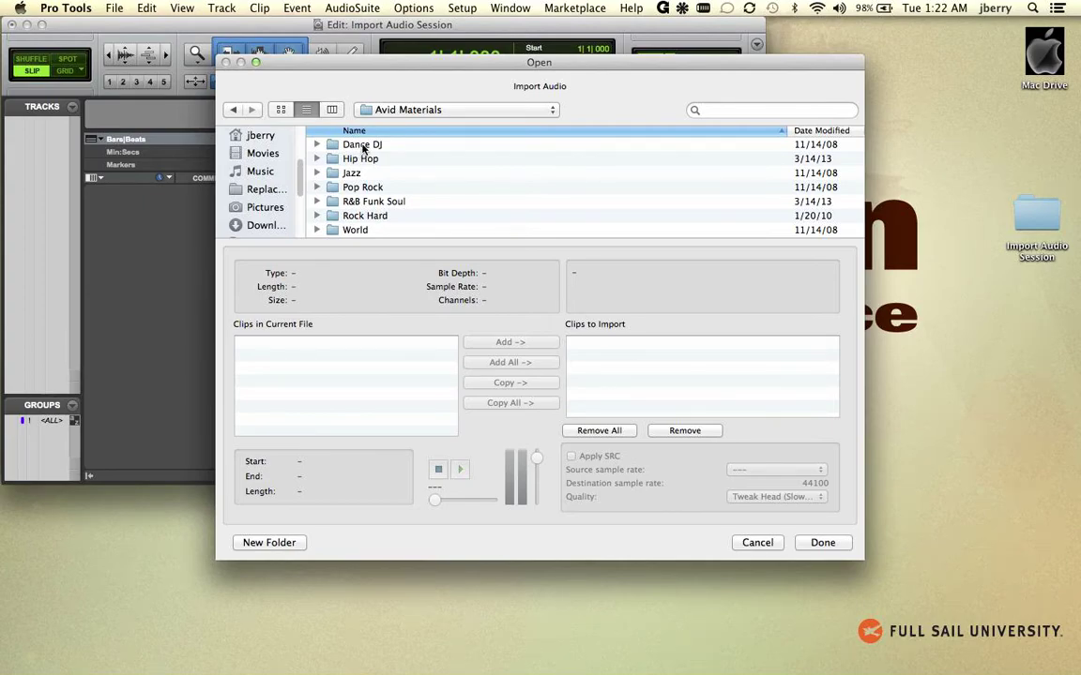
pyautogui.doubleClick(362, 147)
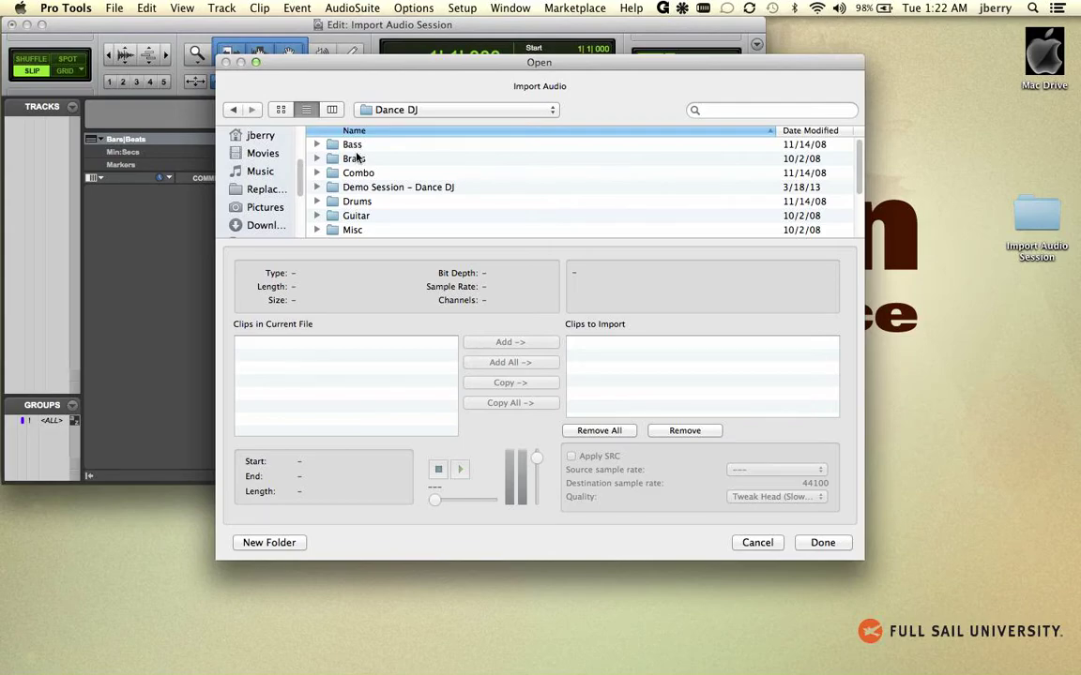
pyautogui.doubleClick(357, 201)
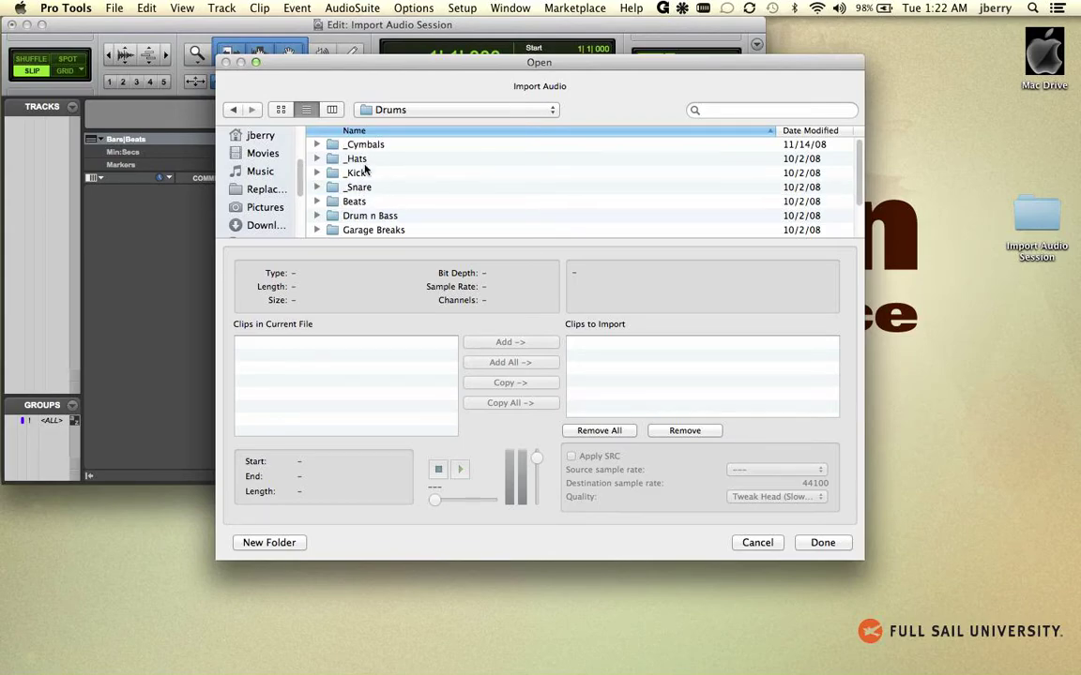
pyautogui.doubleClick(356, 200)
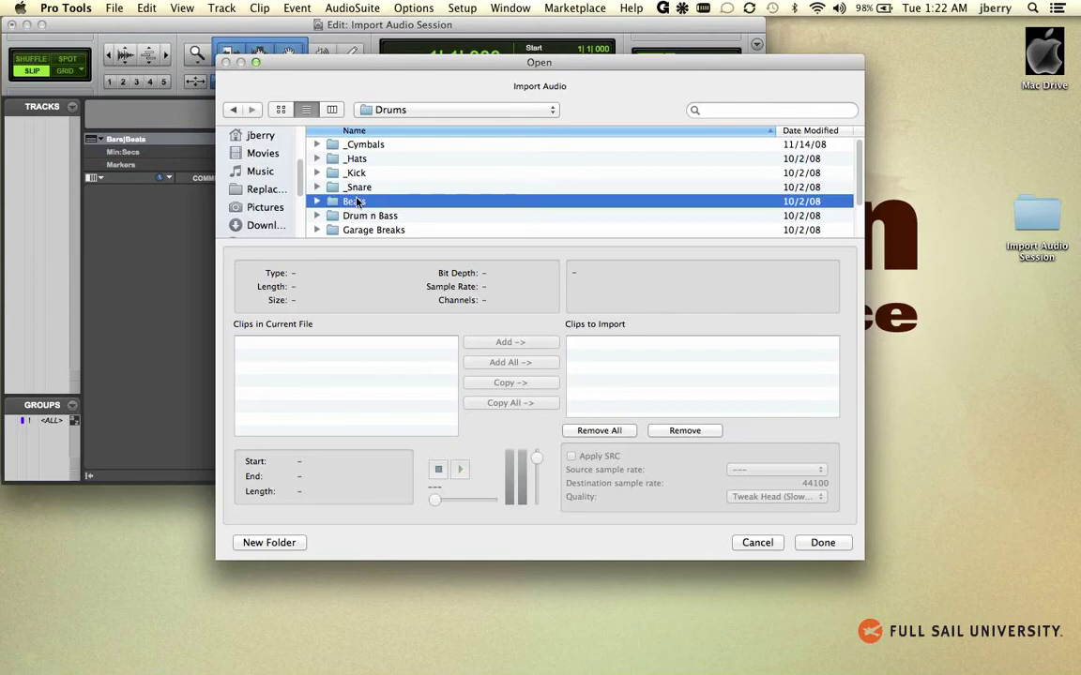
pyautogui.click(371, 160)
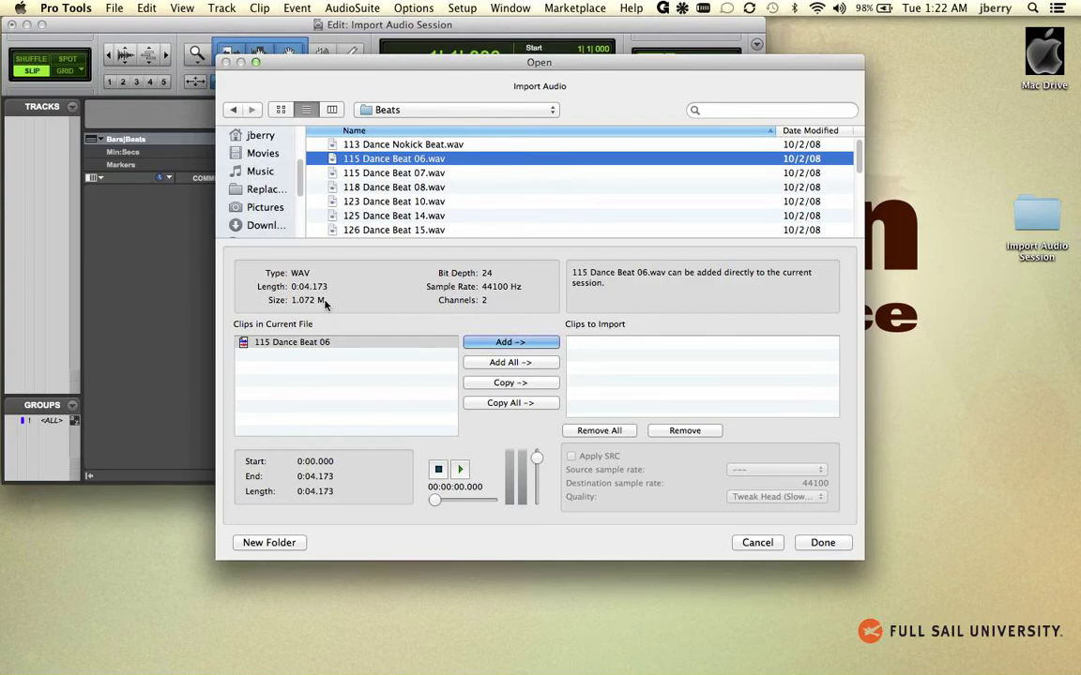
# - Preview 115 Dance Beat 06.wav, then stop the preview
pyautogui.click(460, 470)
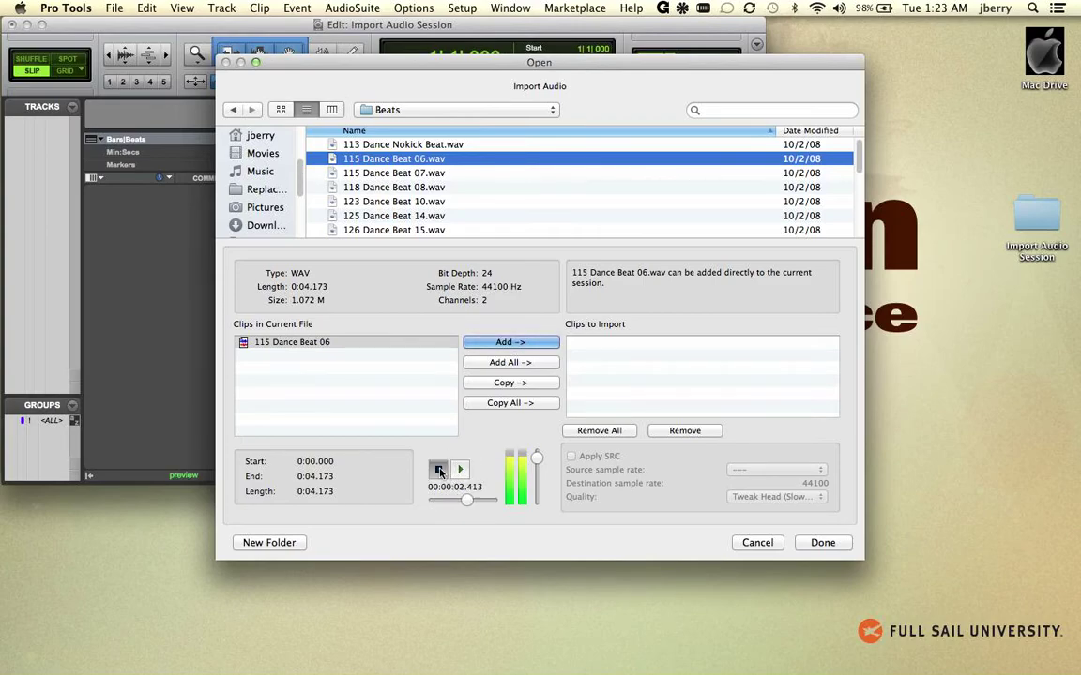
pyautogui.click(438, 470)
pyautogui.moveTo(432, 501)
pyautogui.mouseDown()
pyautogui.moveTo(475, 497)
pyautogui.moveTo(436, 499)
pyautogui.mouseUp()
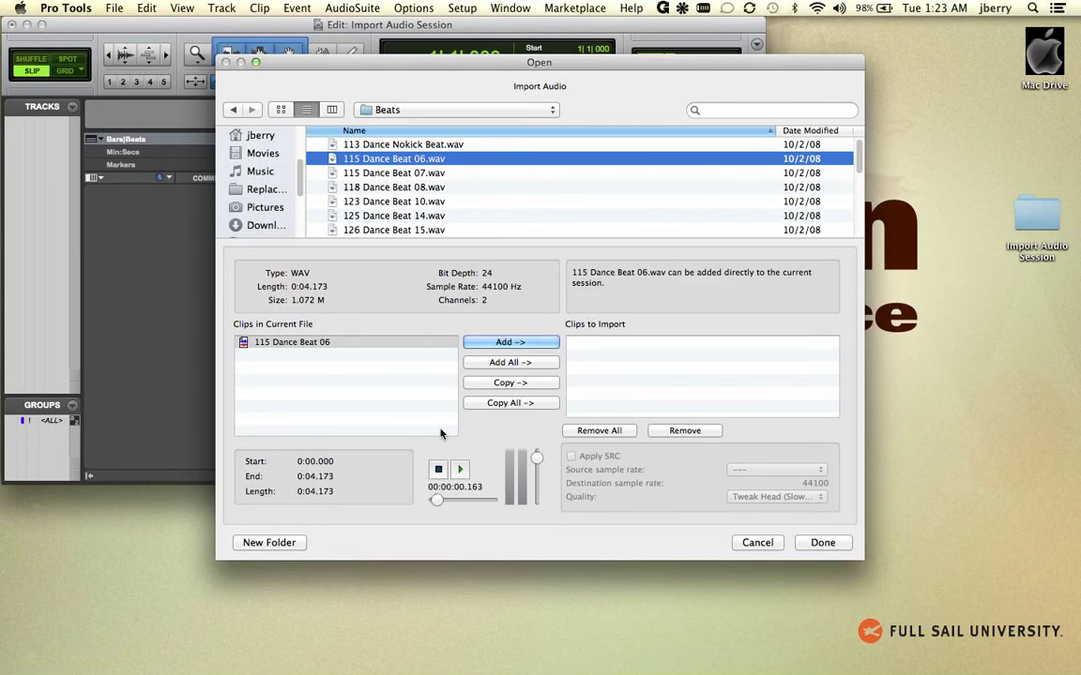
# - Queue a copy of the beat for import and accept Audio Files as destination
pyautogui.click(513, 383)
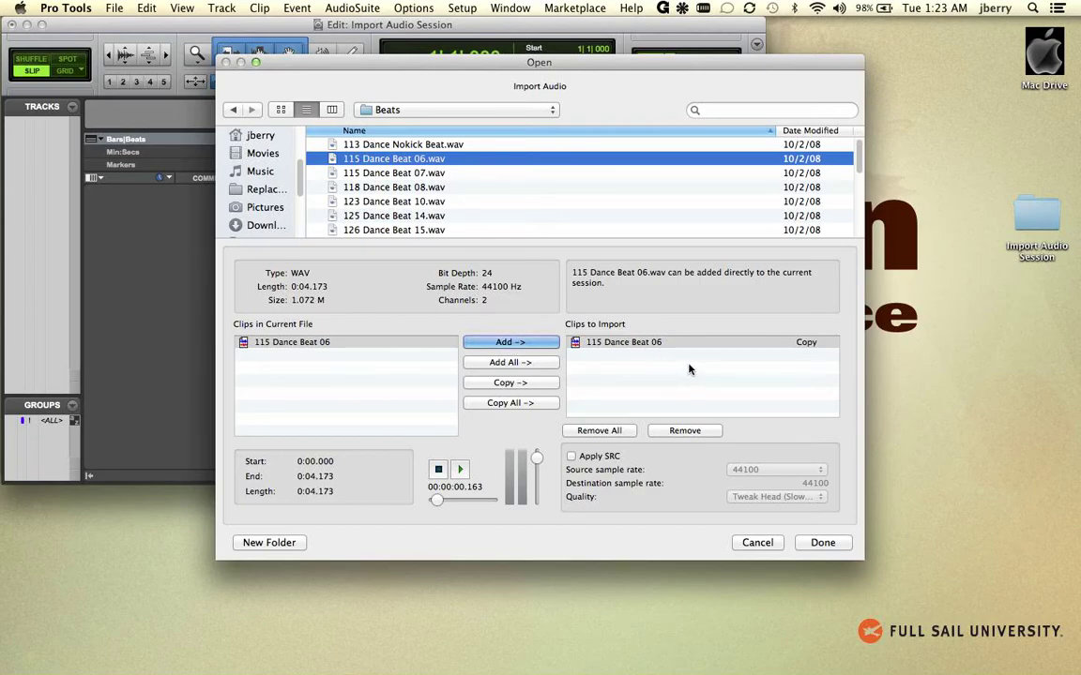
pyautogui.click(823, 544)
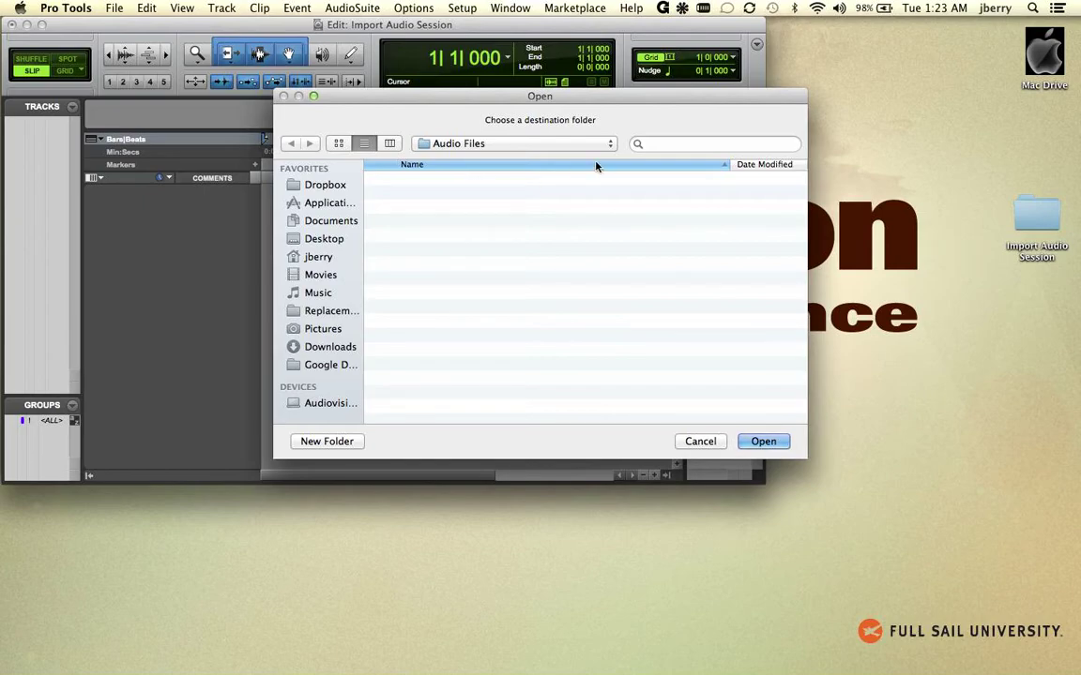
pyautogui.click(763, 442)
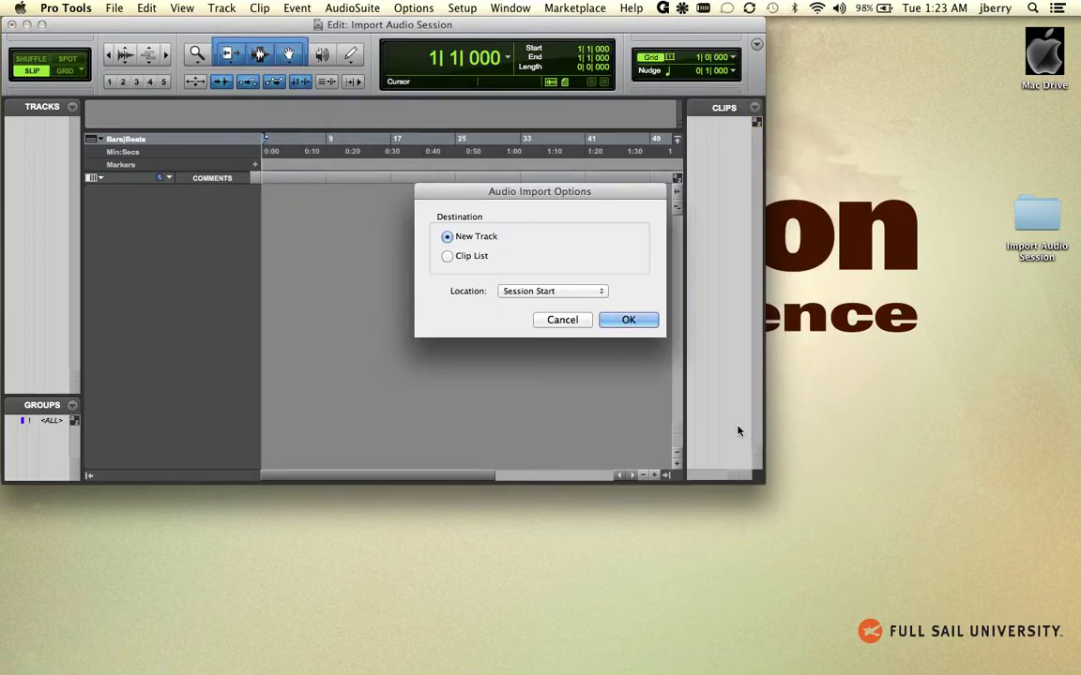
# - Import 115 Dance Beat 06 onto a new track at session start, then open Mac Drive in Finder
pyautogui.click(448, 257)
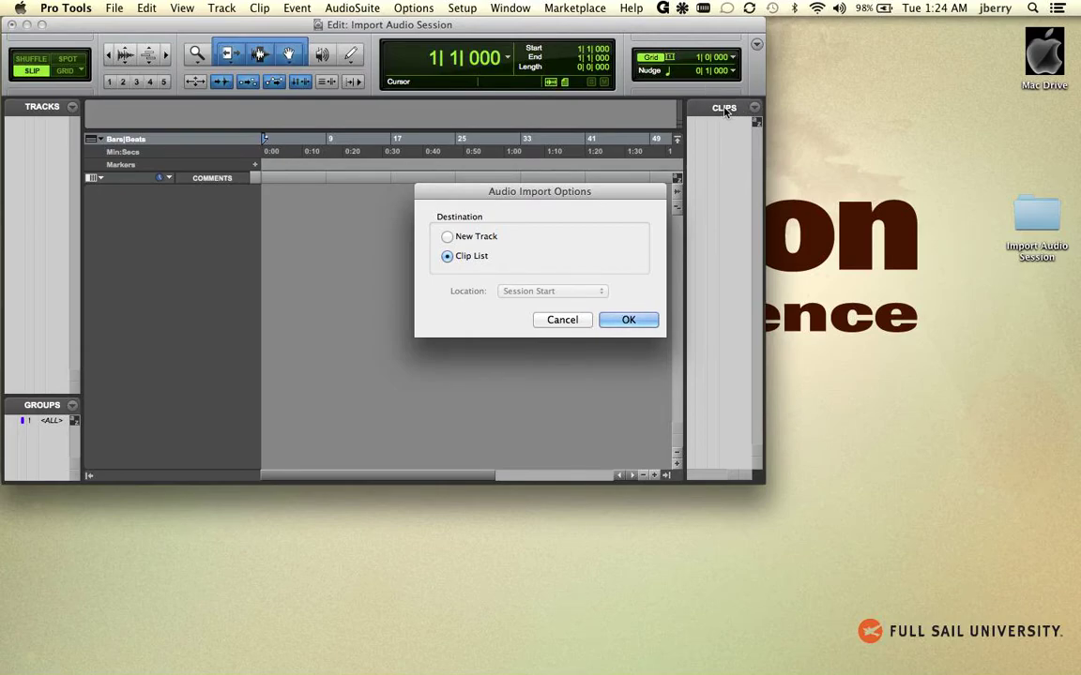
pyautogui.click(448, 238)
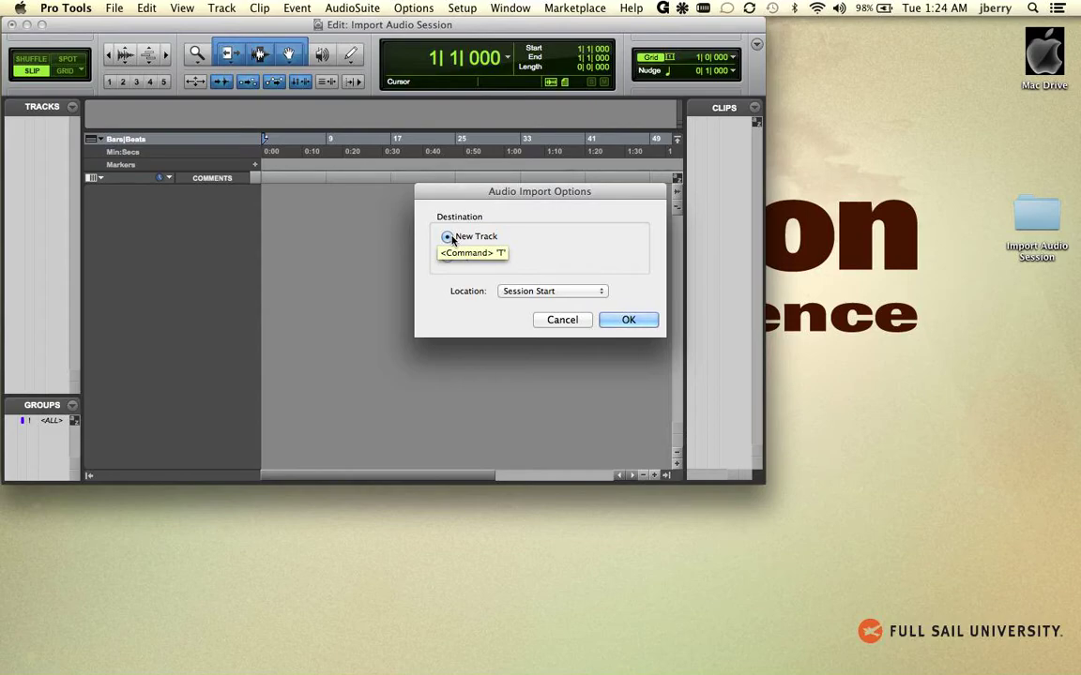
pyautogui.click(639, 322)
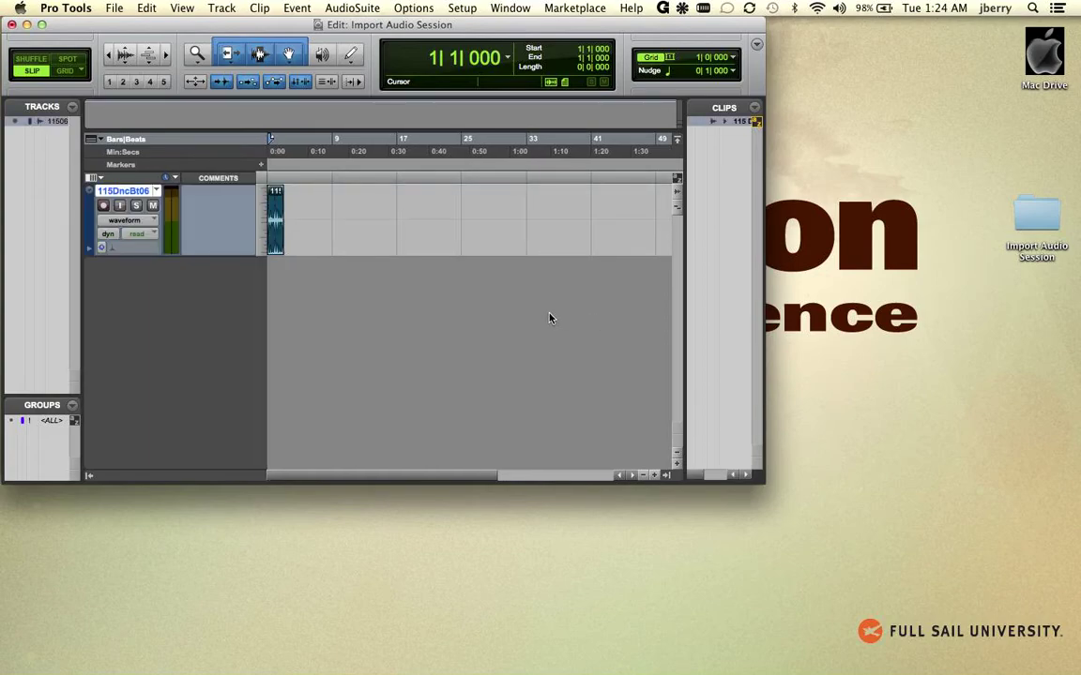
pyautogui.press('super+bracketright')
pyautogui.press('super+bracketright')
pyautogui.press('super+bracketright')
pyautogui.press('super+bracketright')
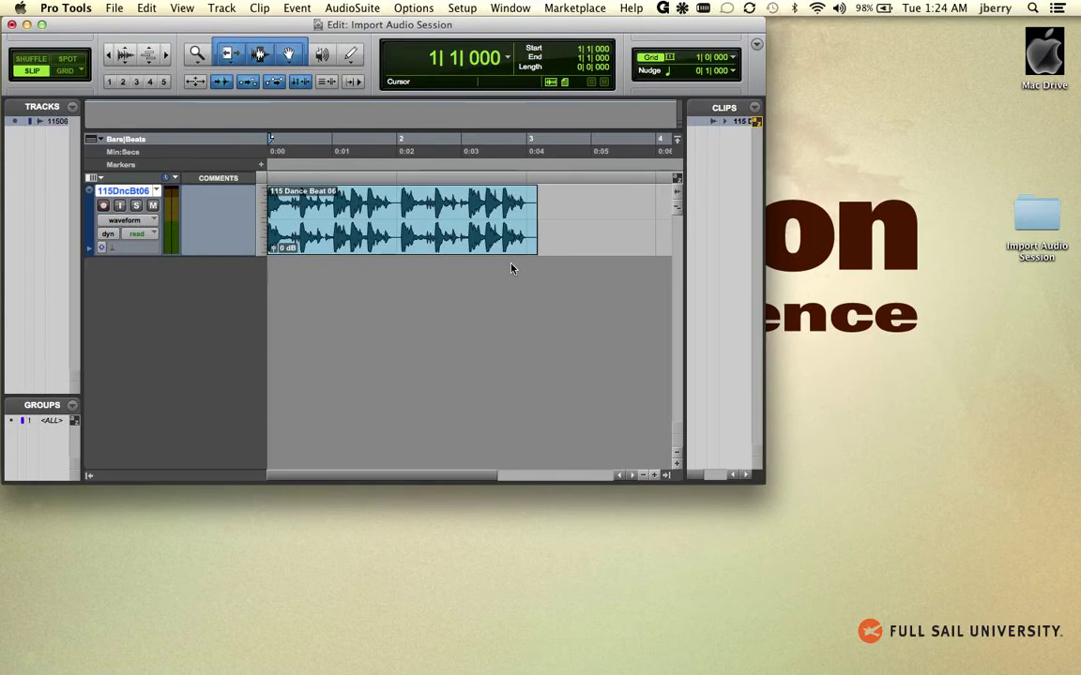
pyautogui.click(1047, 58)
pyautogui.doubleClick(1047, 58)
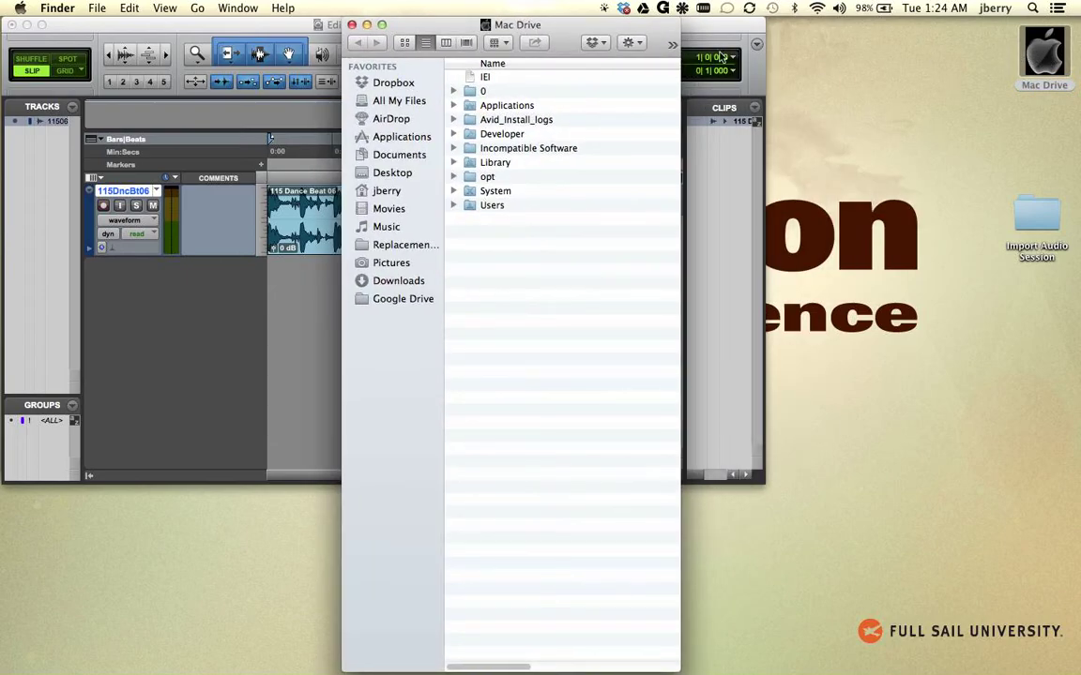
# - Move Finder aside and open Music > Sounds & Samples > Avid Materials
pyautogui.moveTo(563, 26); pyautogui.dragTo(940, 26)
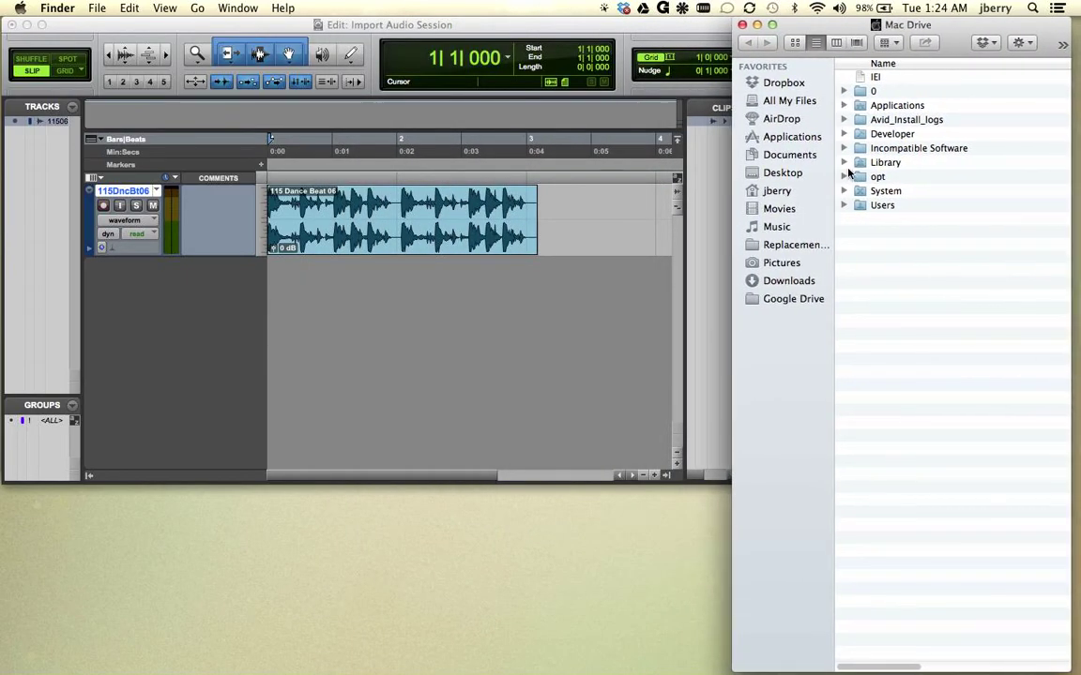
pyautogui.click(779, 227)
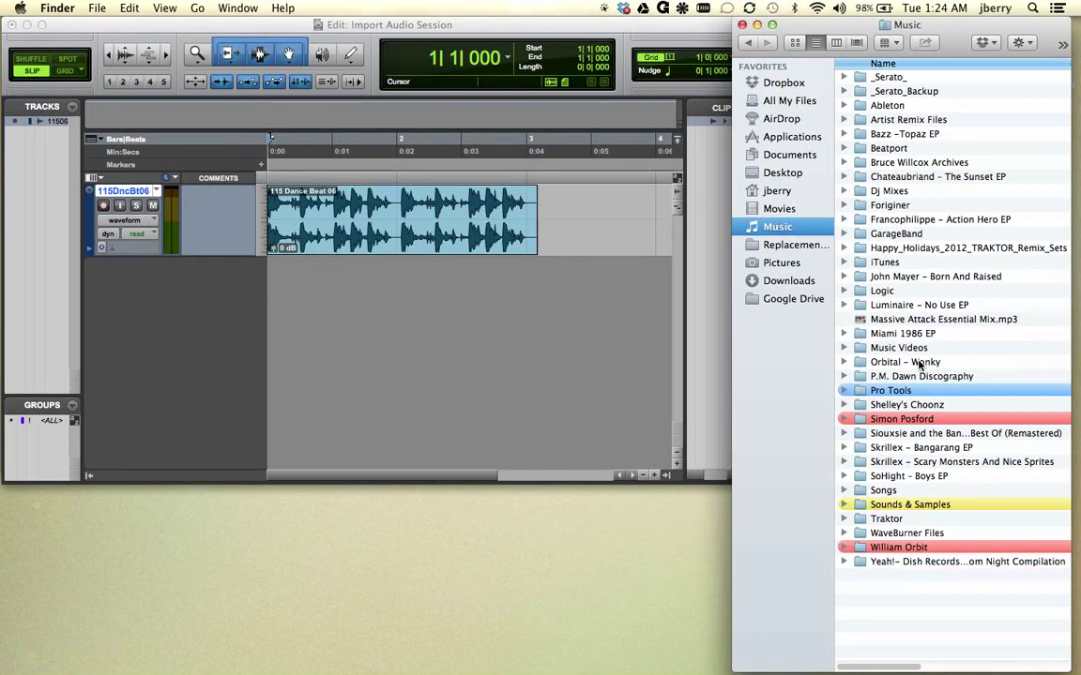
pyautogui.doubleClick(887, 506)
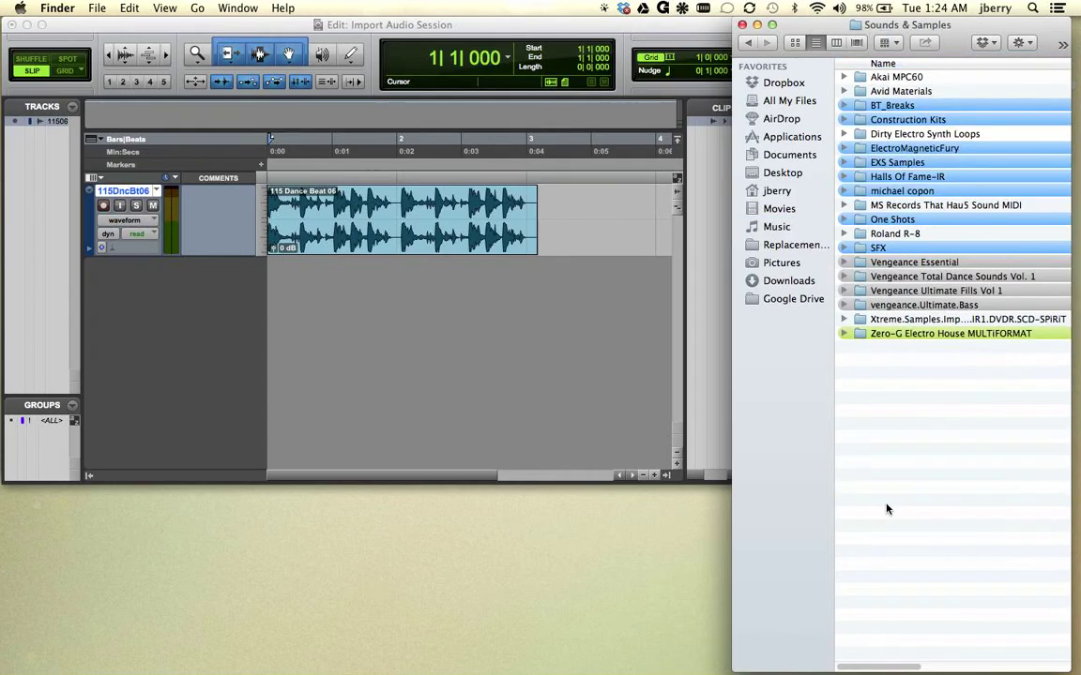
pyautogui.click(878, 92)
pyautogui.doubleClick(878, 91)
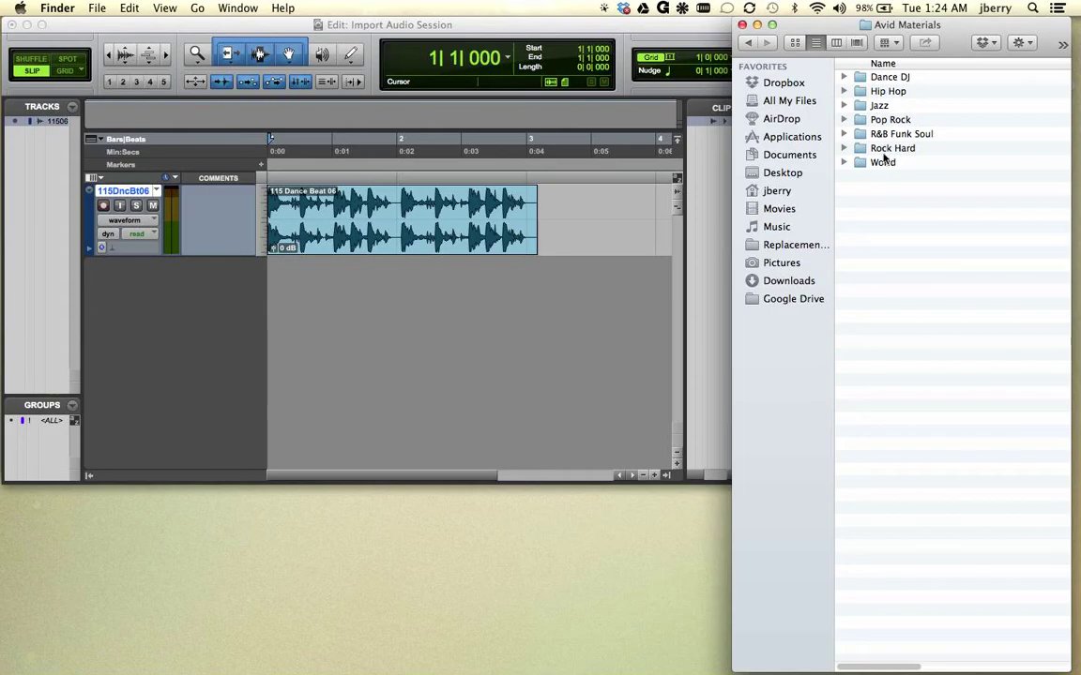
# - Open Hip Hop > Percussion > Conga Bongo and drag 102 HipHop Bongos.wav in as a track
pyautogui.doubleClick(879, 92)
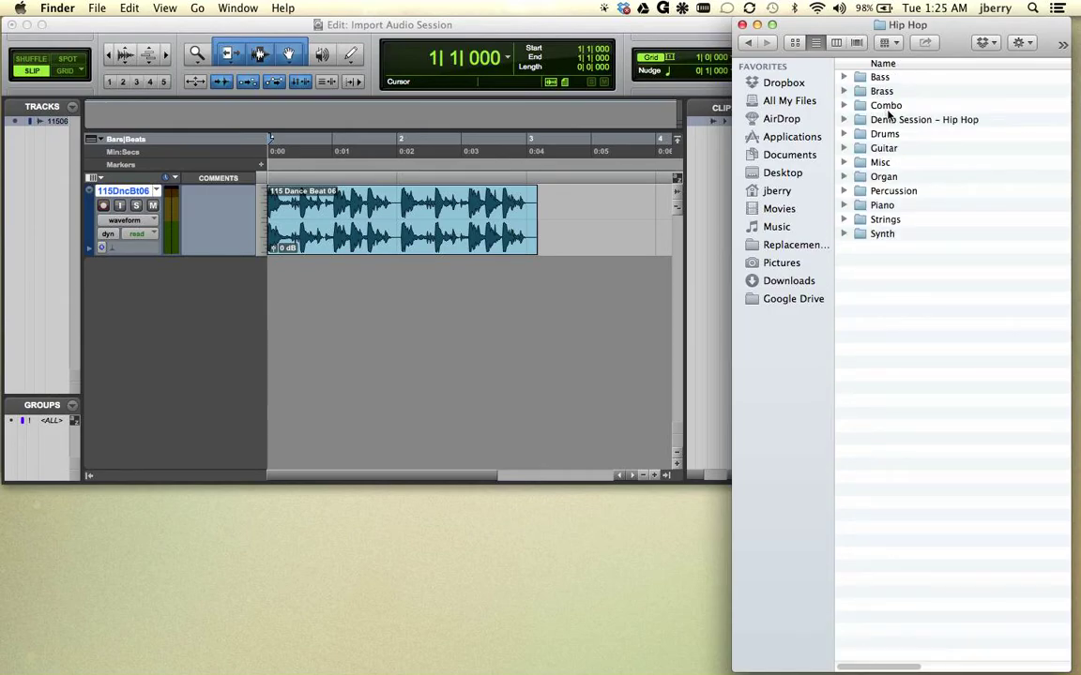
pyautogui.doubleClick(886, 190)
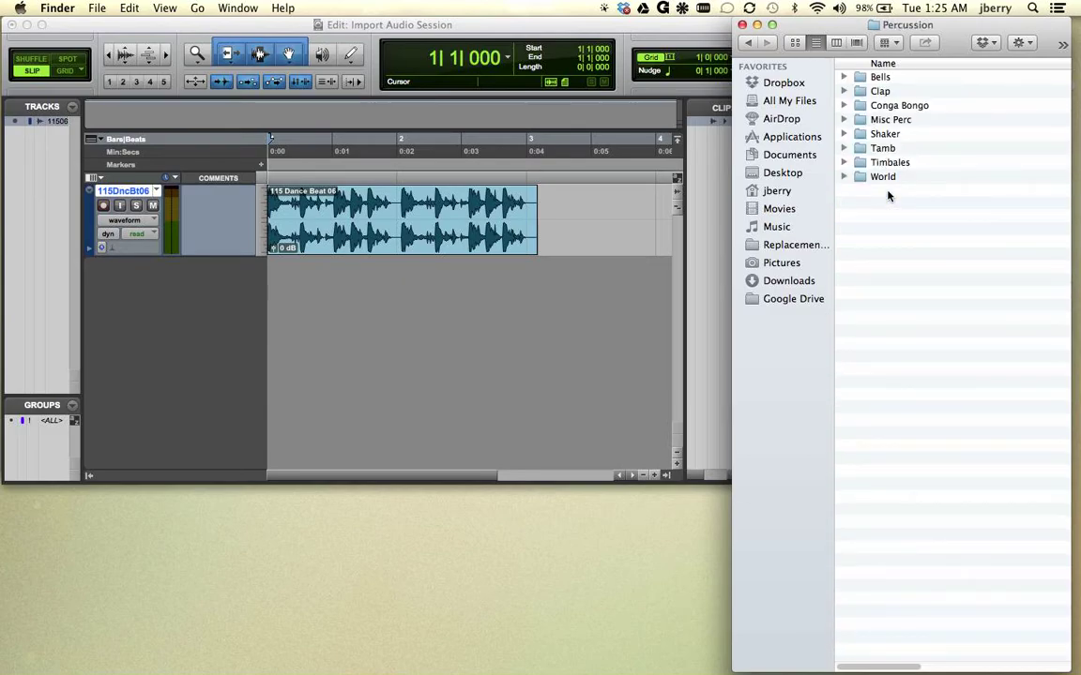
pyautogui.doubleClick(876, 107)
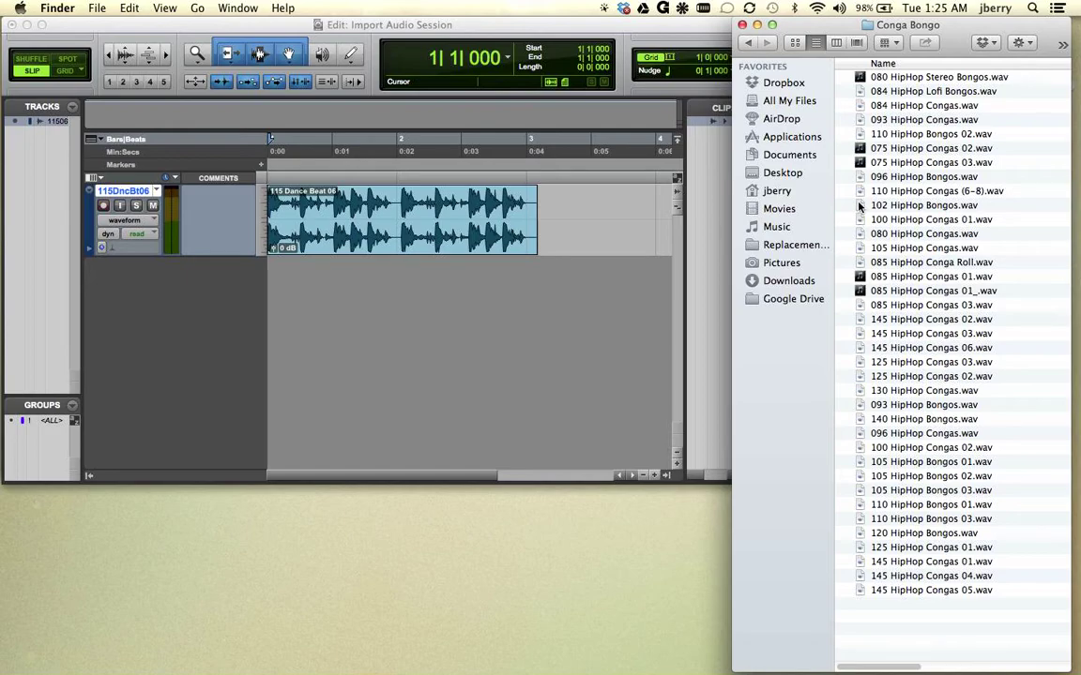
pyautogui.moveTo(860, 205); pyautogui.dragTo(330, 359)
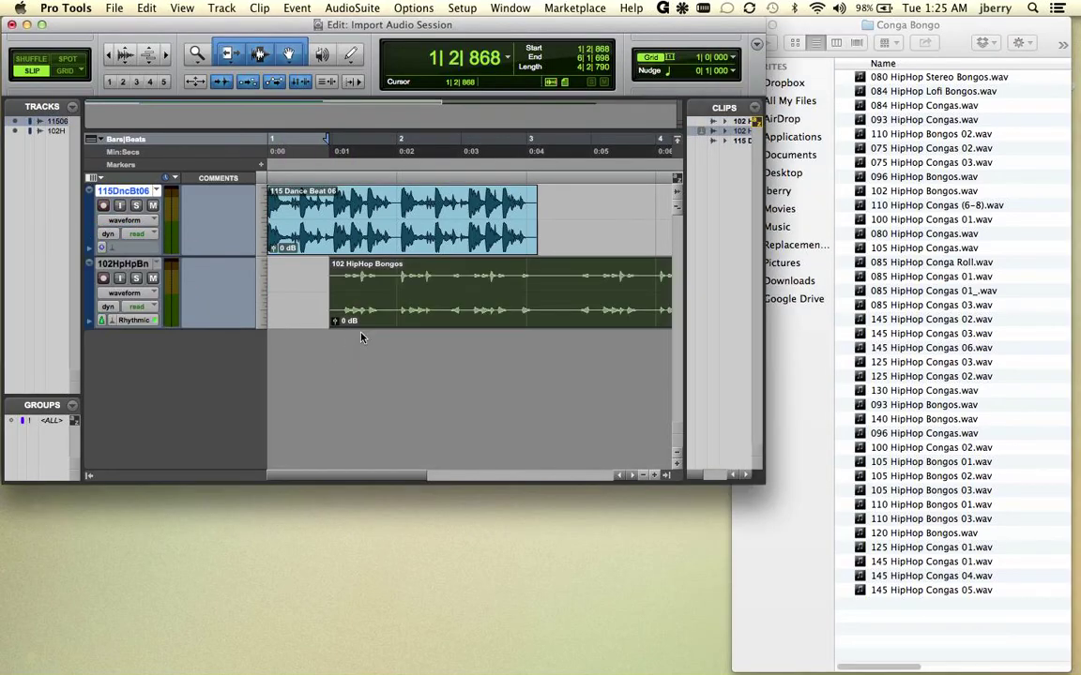
# - Slide the bongos to bar 1, add 130 HipHop Congas as a track, and import 145 HipHop Congas 06
pyautogui.moveTo(388, 309); pyautogui.dragTo(330, 309)
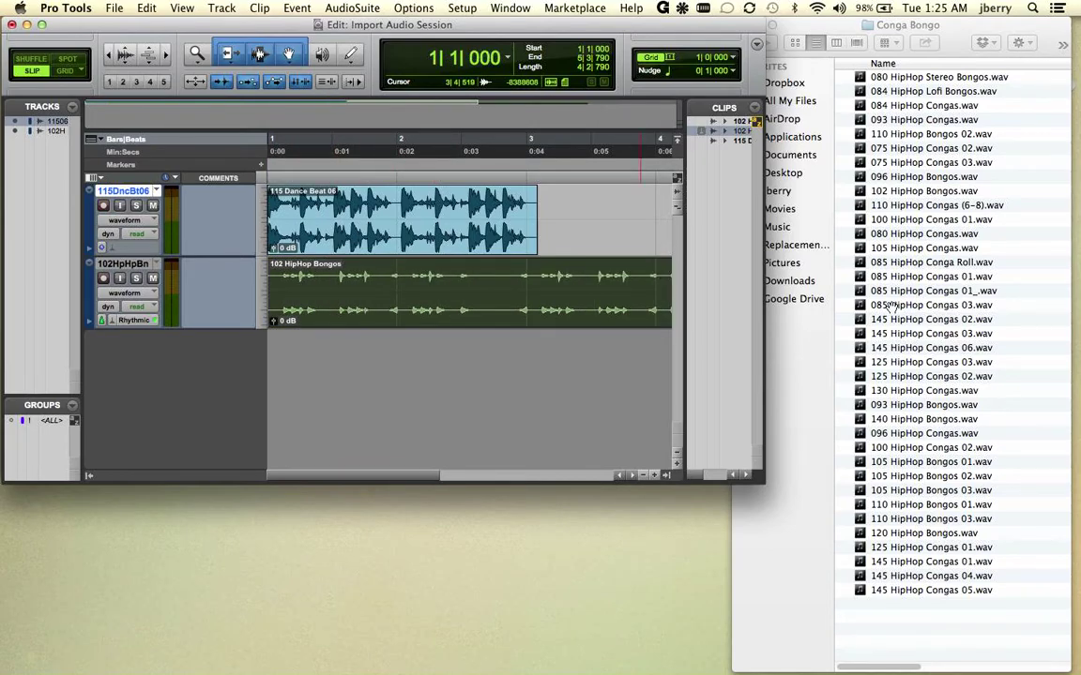
pyautogui.moveTo(896, 390); pyautogui.dragTo(41, 287)
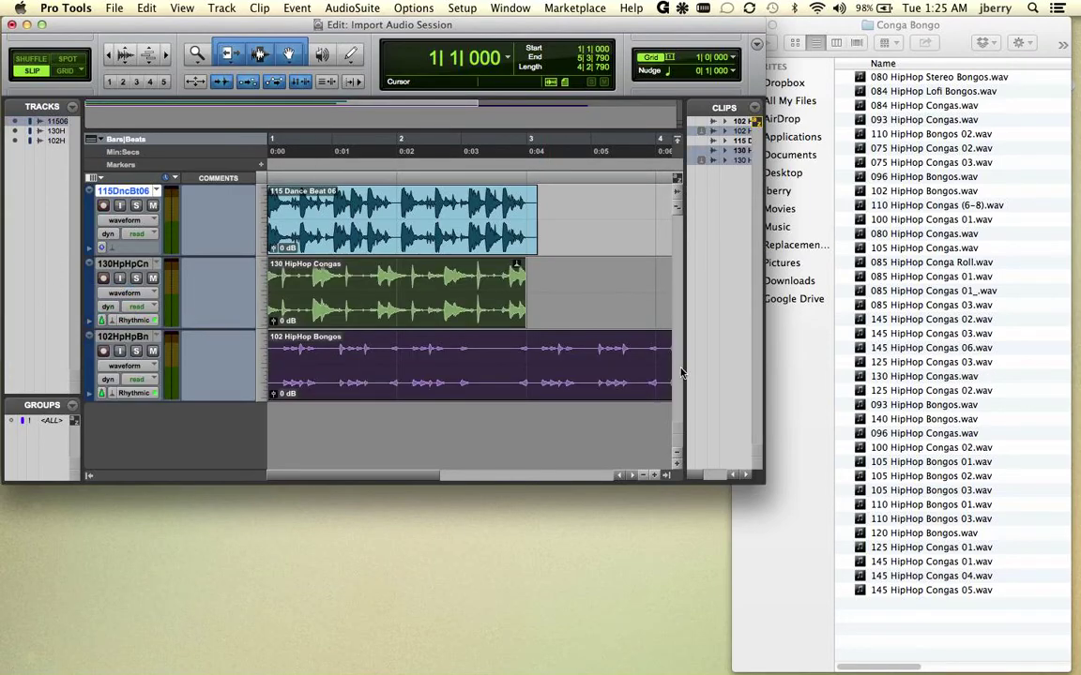
pyautogui.click(909, 348)
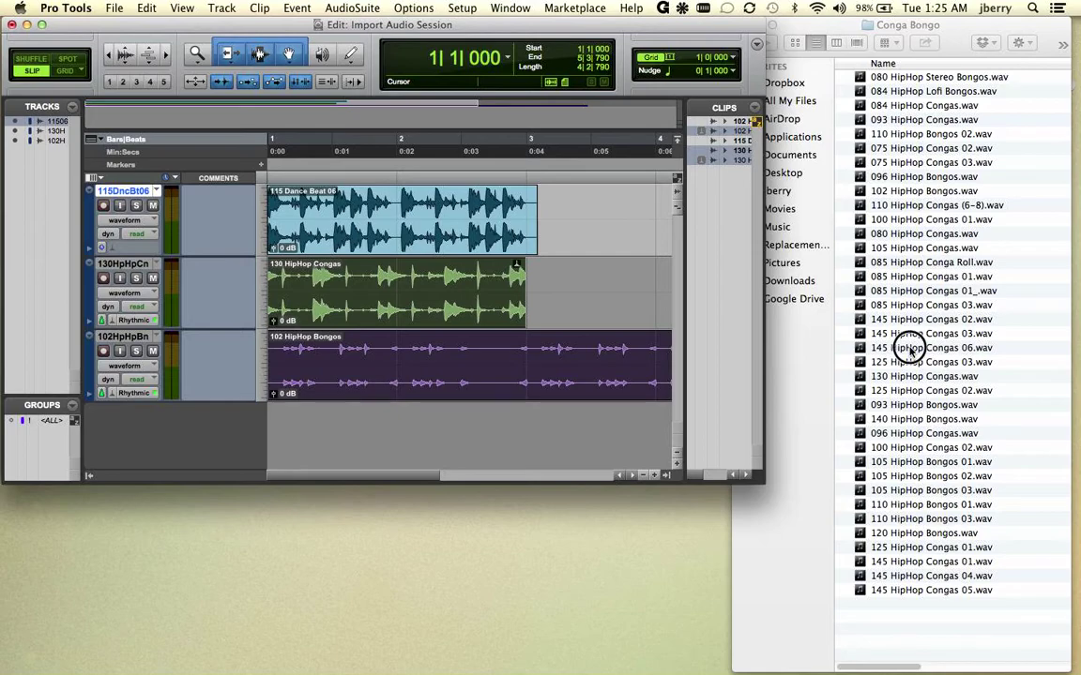
pyautogui.moveTo(910, 348); pyautogui.dragTo(727, 342)
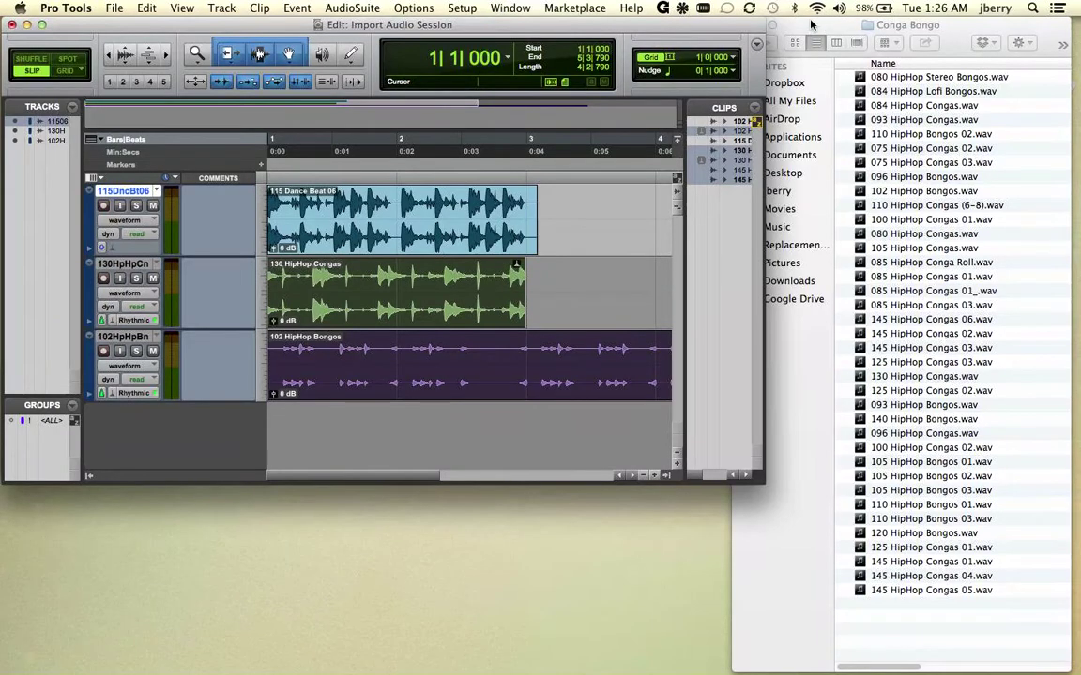
# - Close the Conga Bongo Finder window and maximize the Edit window
pyautogui.click(735, 23)
pyautogui.click(742, 25)
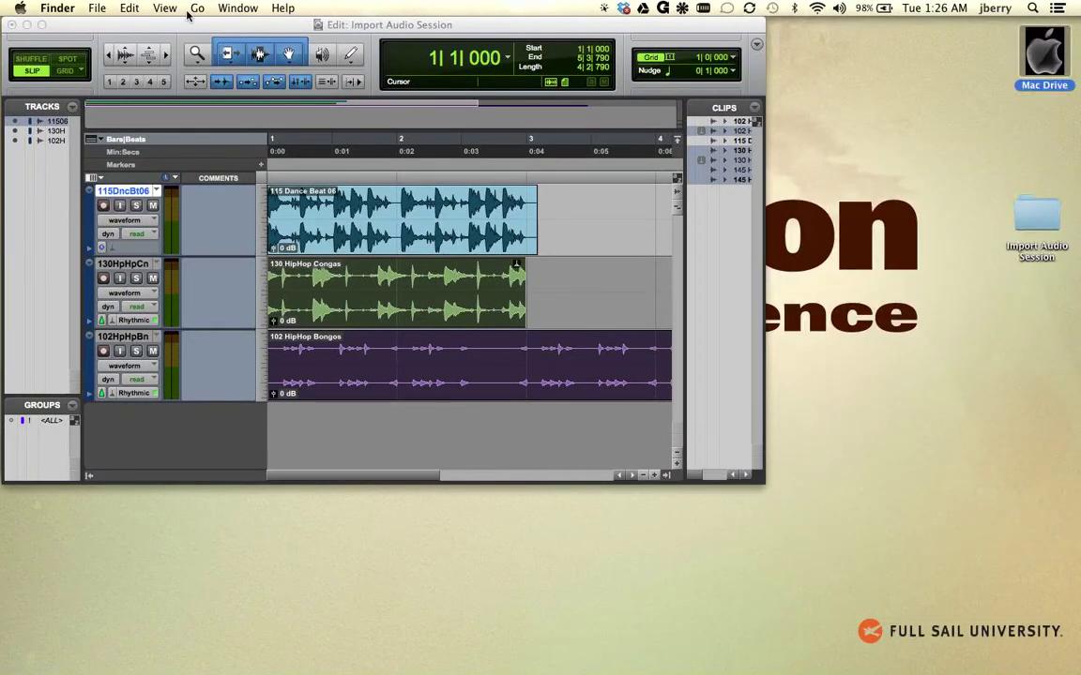
pyautogui.click(42, 26)
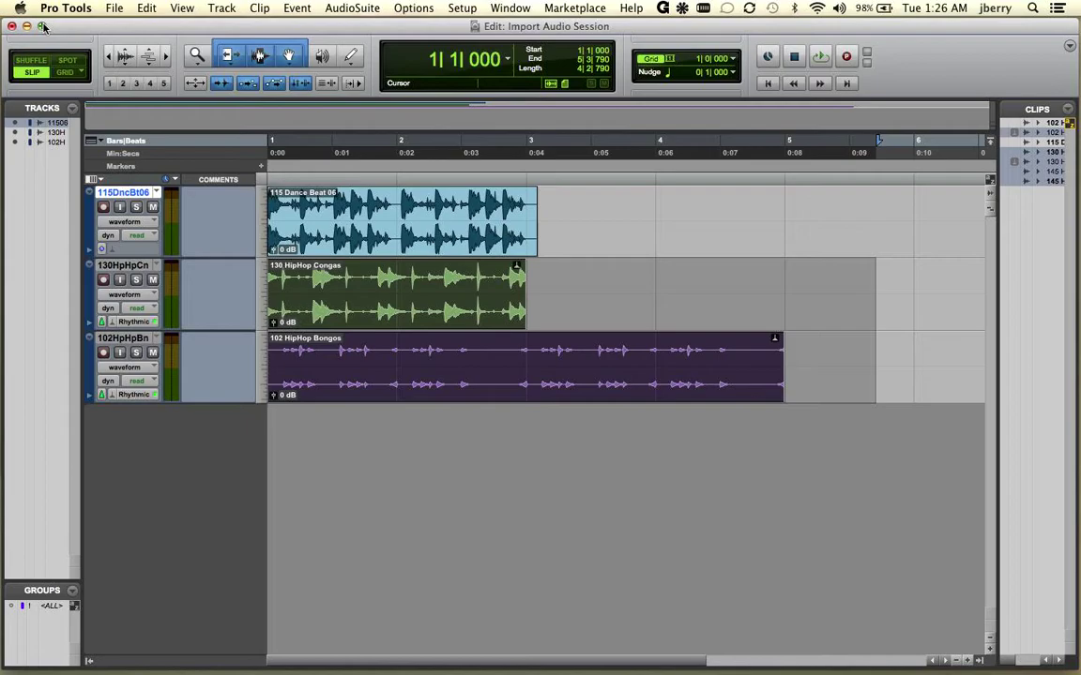
# - Toggle to the maximized Mix window and back to the Edit window
pyautogui.press('super+equal')
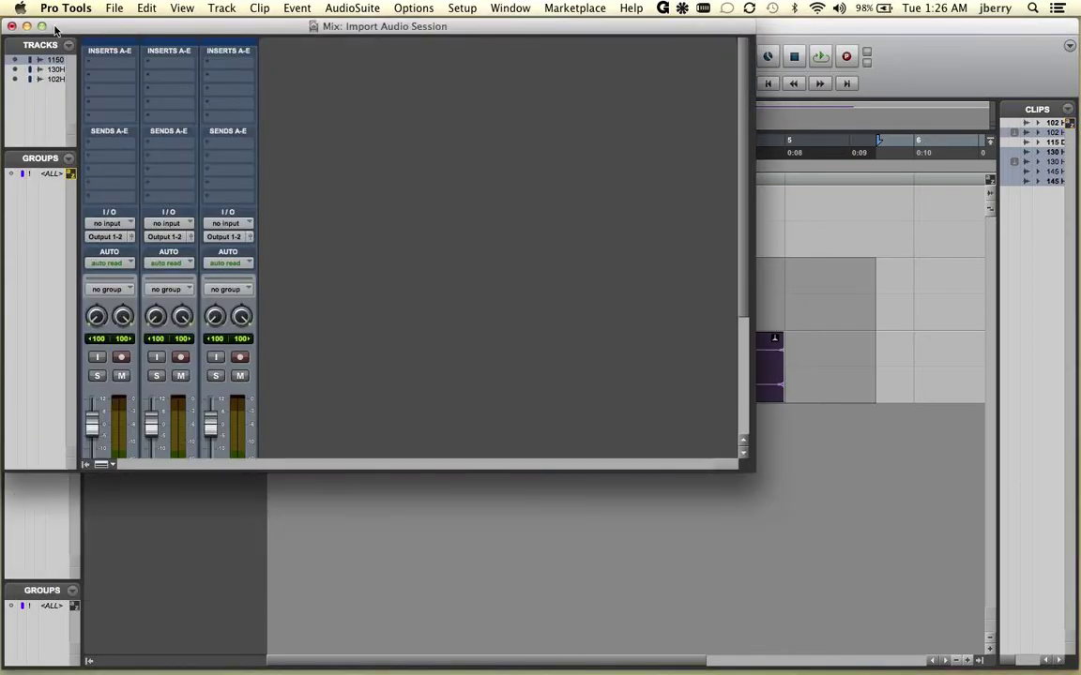
pyautogui.click(41, 26)
pyautogui.press('super+equal')
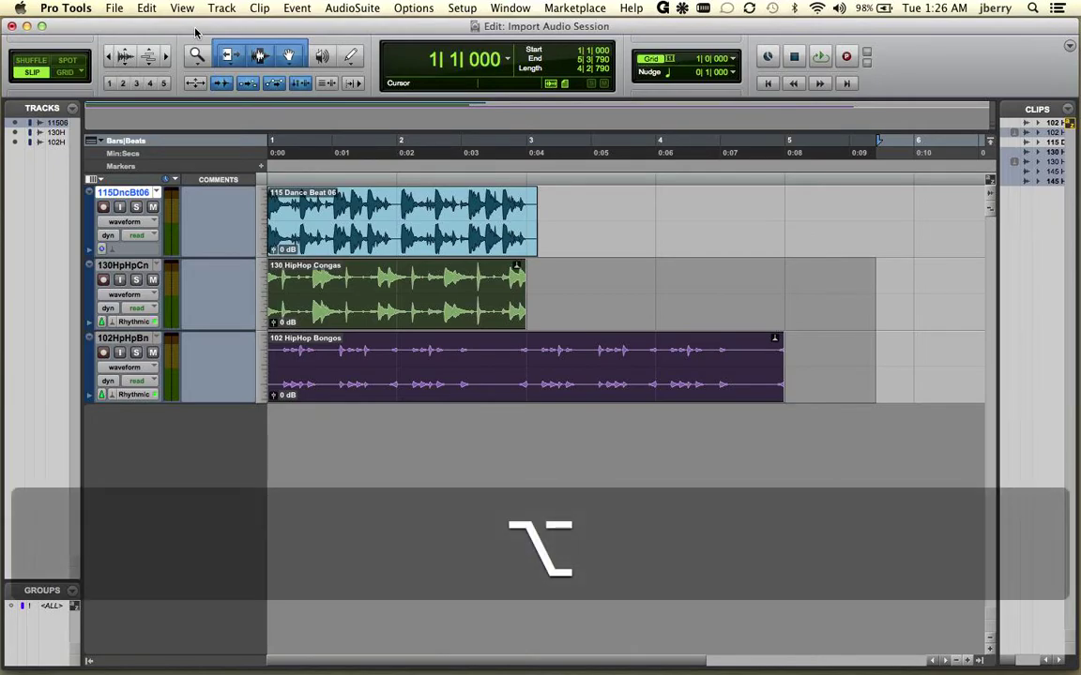
# - Open the Workspace browser from the Window menu
pyautogui.hotkey('alt', ';')
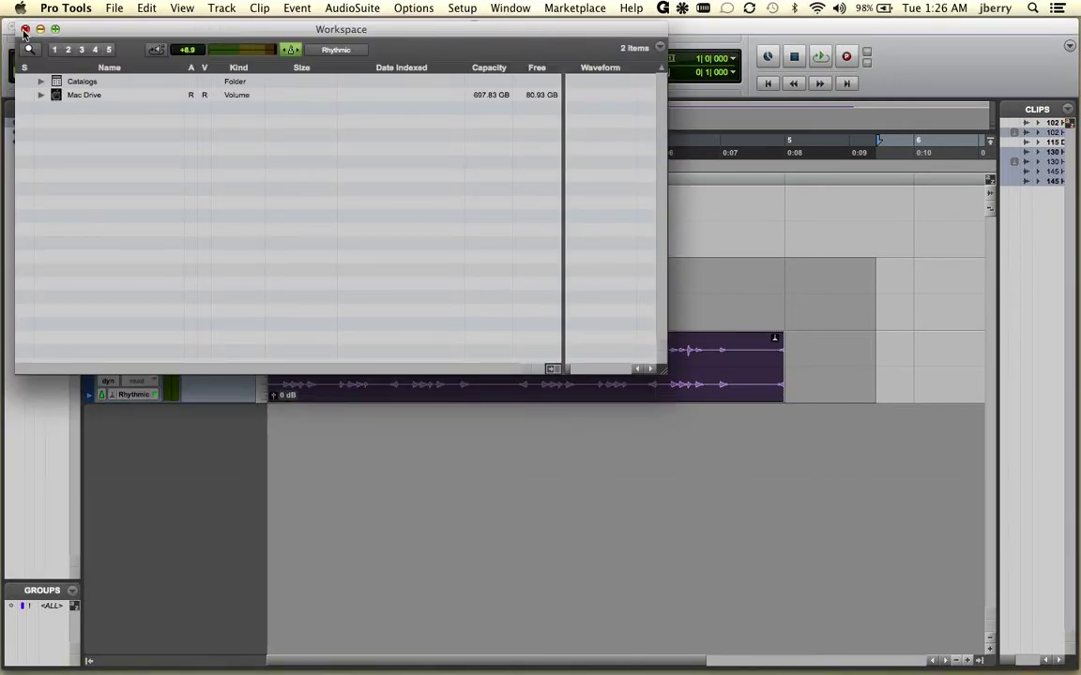
pyautogui.click(24, 29)
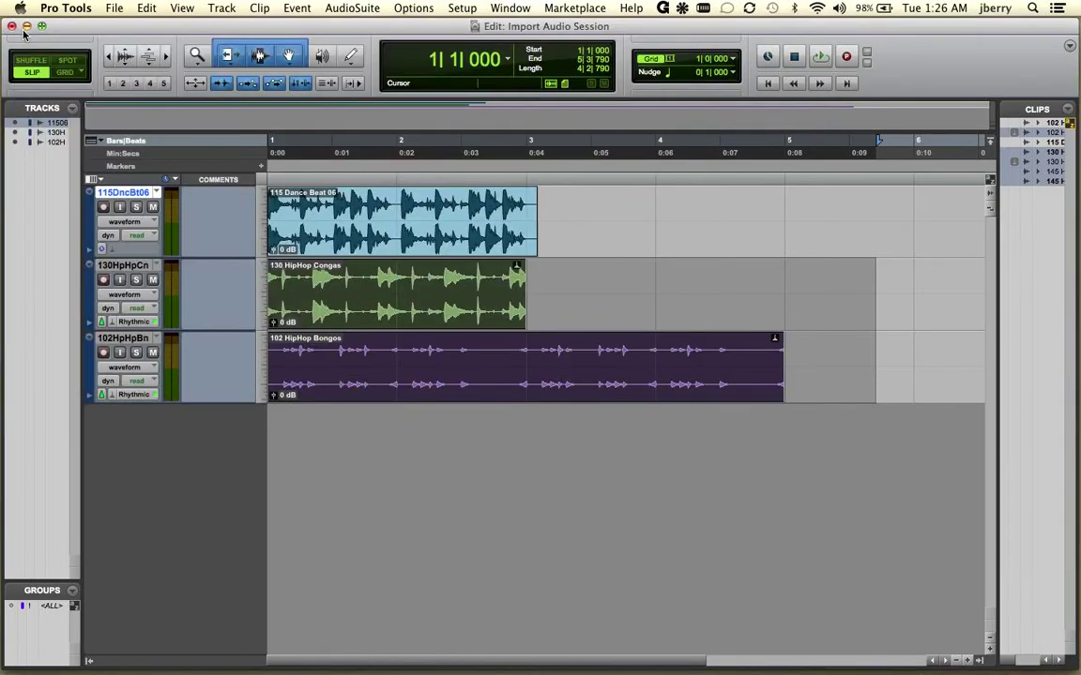
pyautogui.click(509, 9)
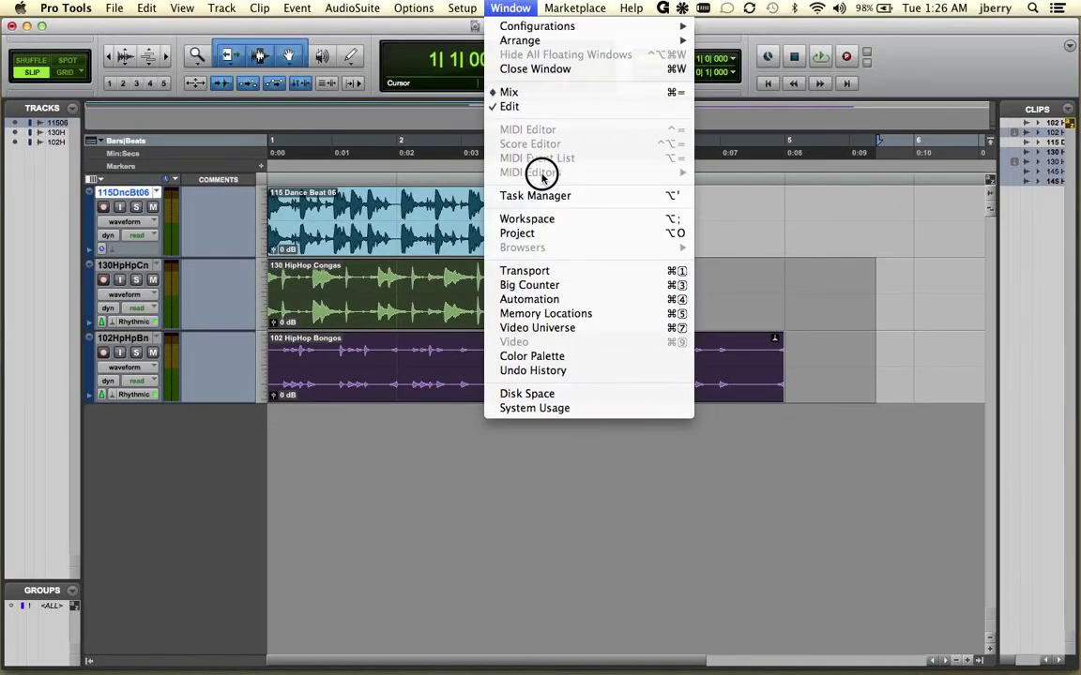
pyautogui.click(542, 219)
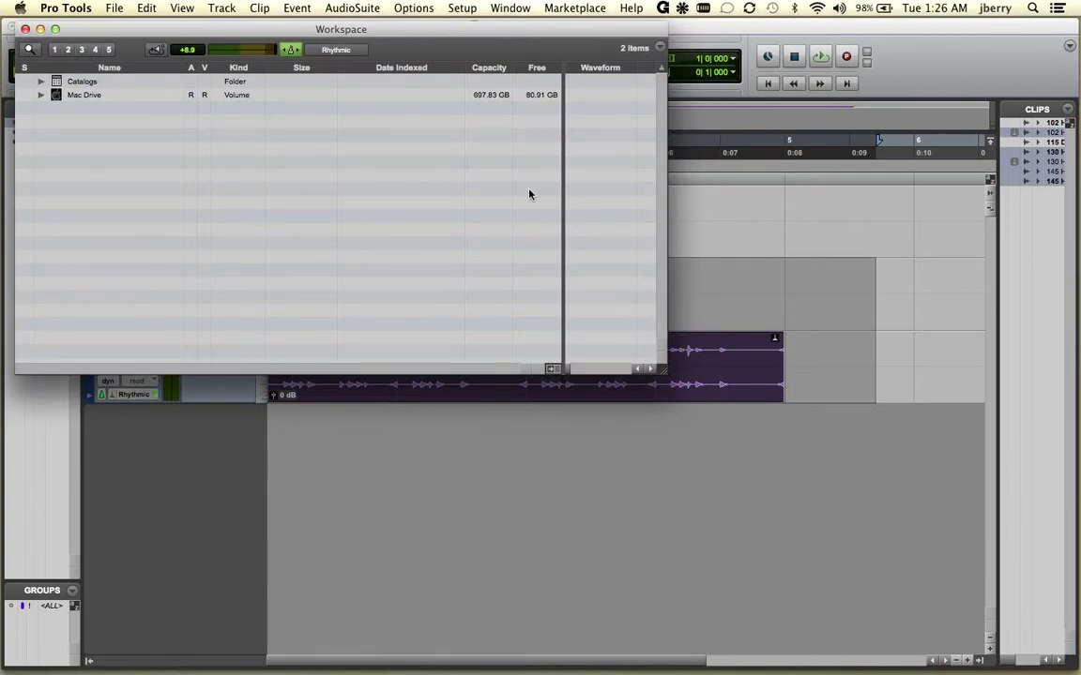
# - Move the Workspace browser aside and browse Mac Drive > Users > home > Music
pyautogui.moveTo(386, 29); pyautogui.dragTo(629, 30)
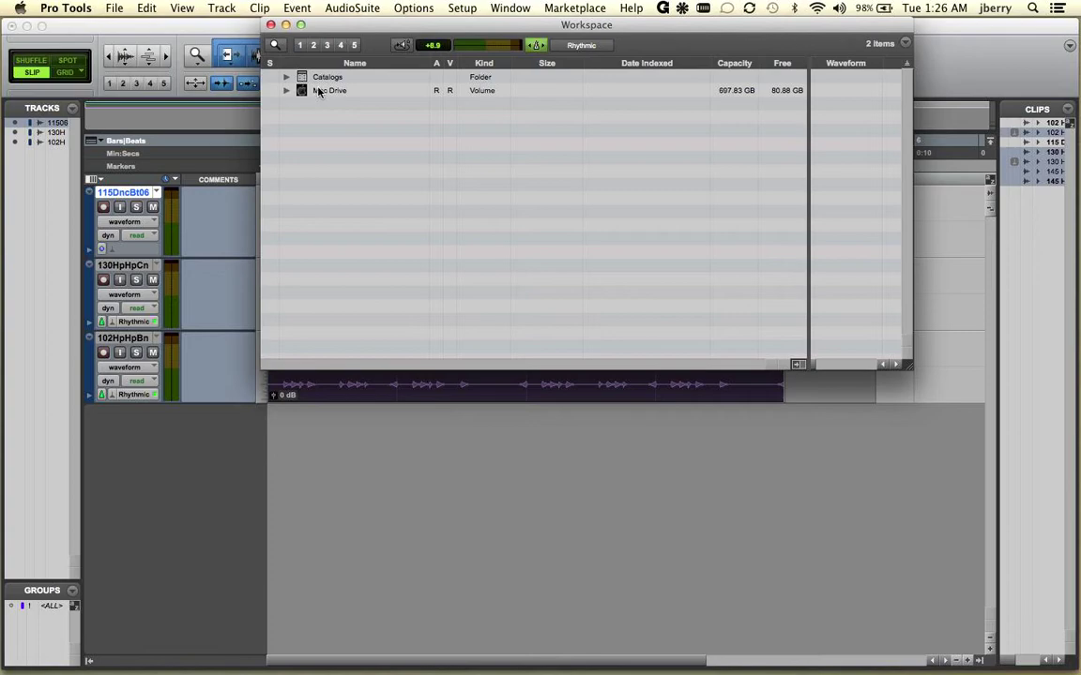
pyautogui.doubleClick(318, 90)
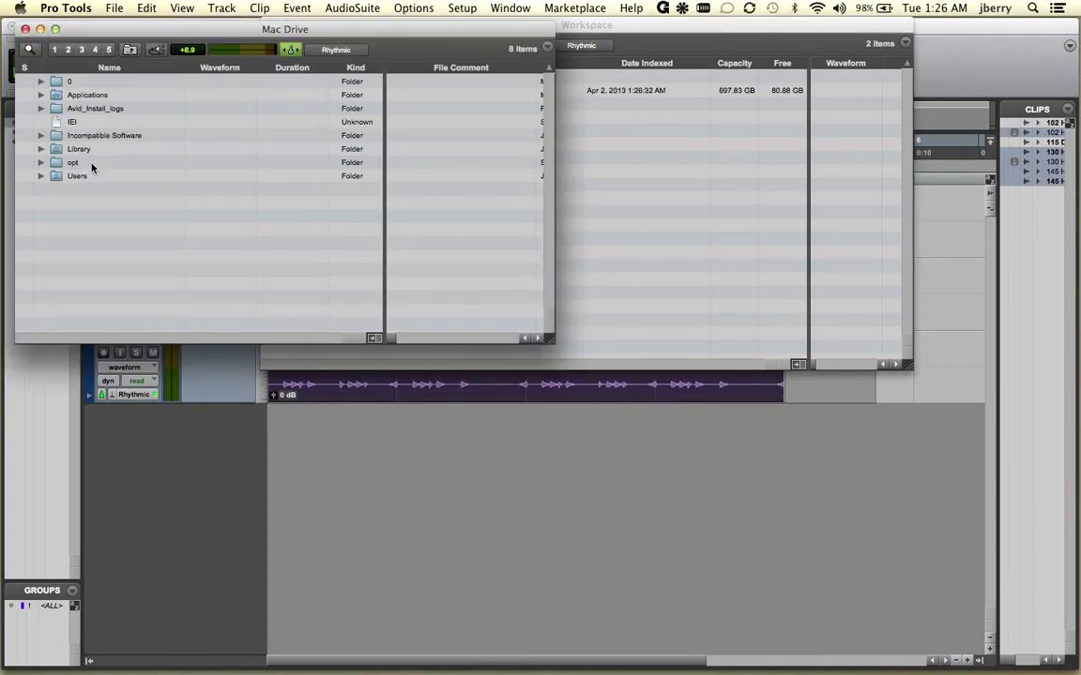
pyautogui.click(67, 176)
pyautogui.doubleClick(56, 175)
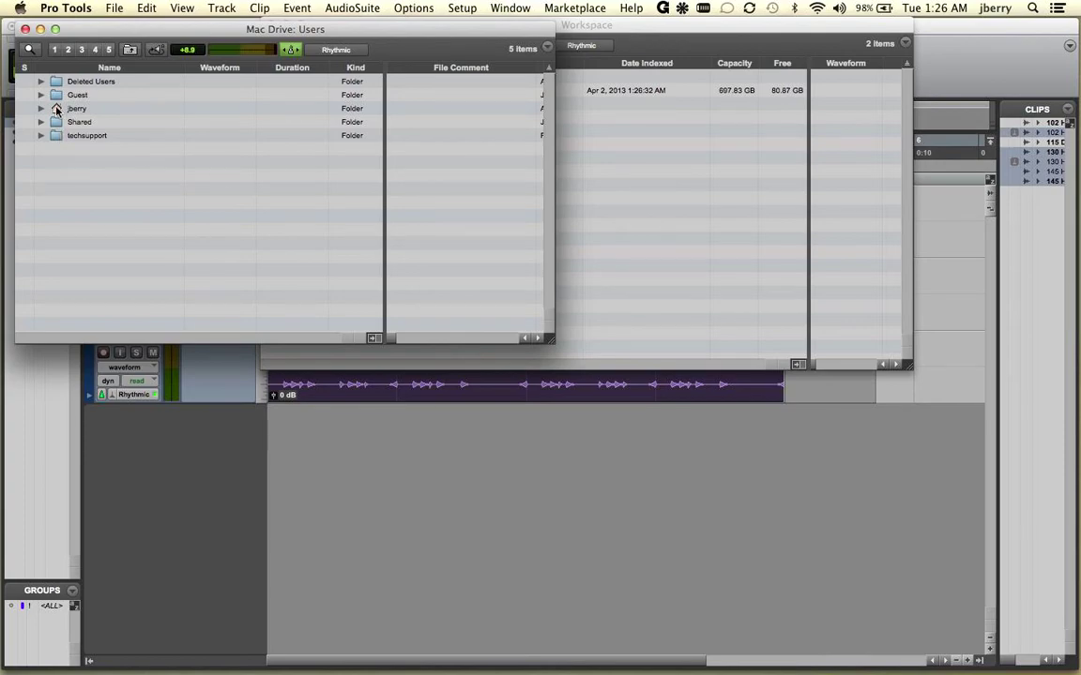
pyautogui.doubleClick(56, 109)
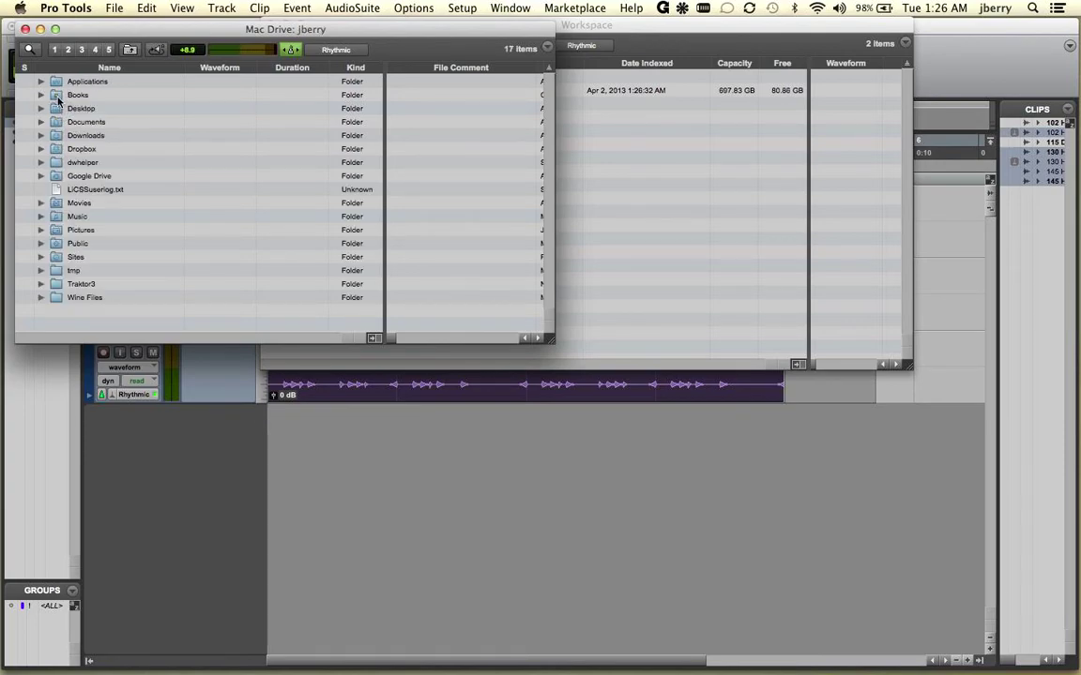
pyautogui.doubleClick(58, 218)
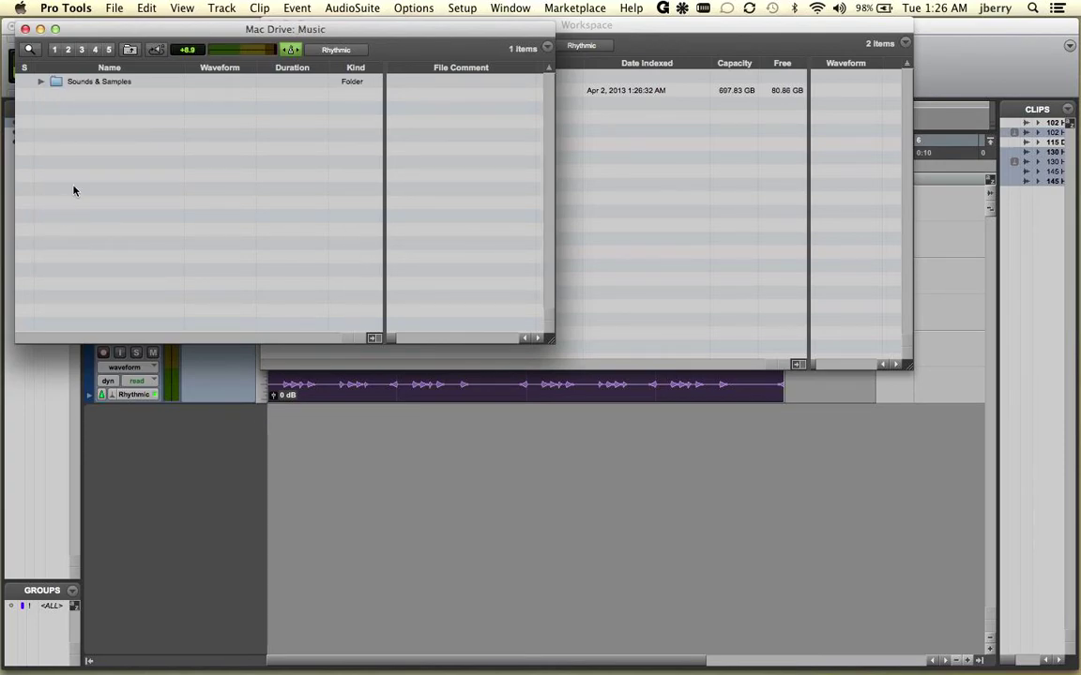
# - Back out of _Serato_ to Music, then open Sounds & Samples > Avid Materials
pyautogui.click(56, 84)
pyautogui.doubleClick(56, 83)
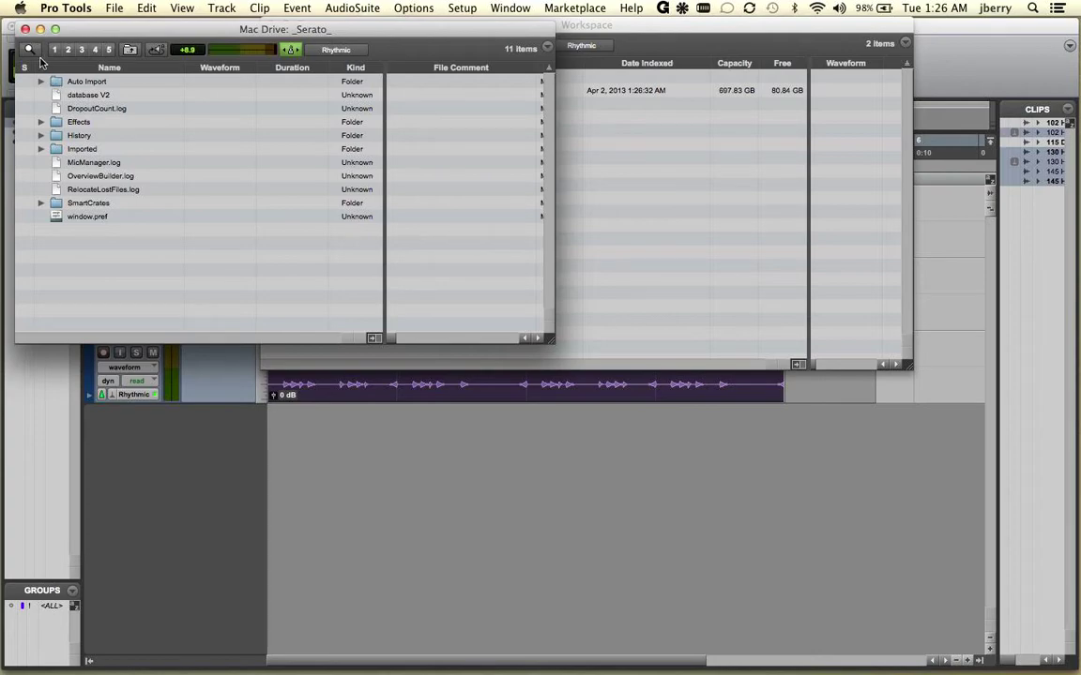
pyautogui.click(130, 51)
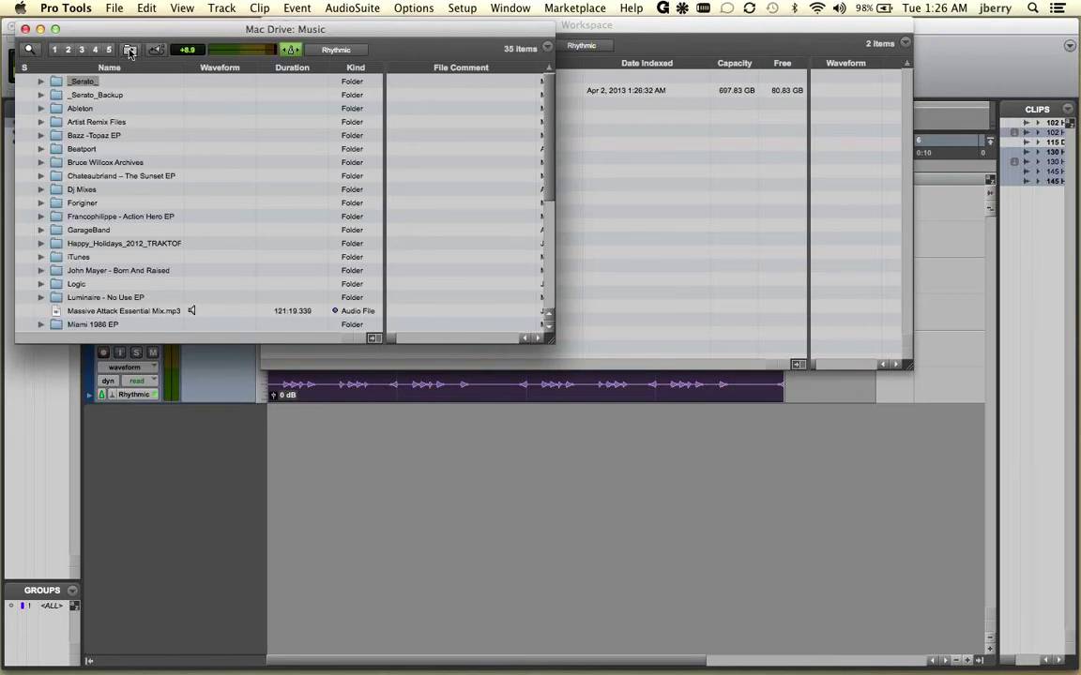
pyautogui.click(130, 51)
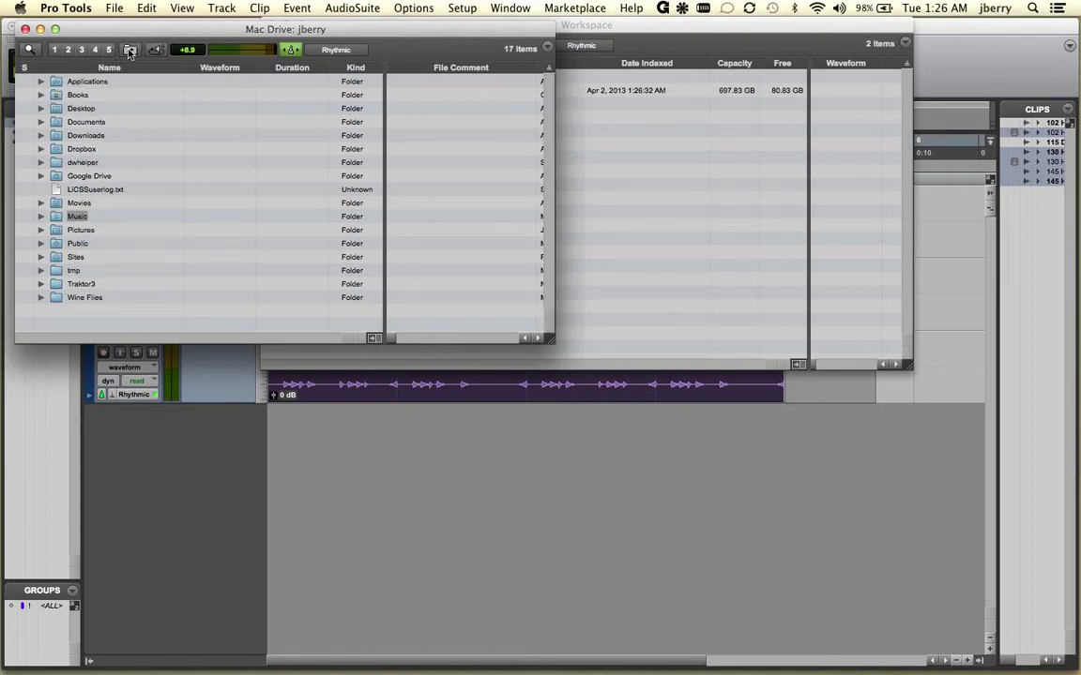
pyautogui.click(56, 217)
pyautogui.doubleClick(56, 217)
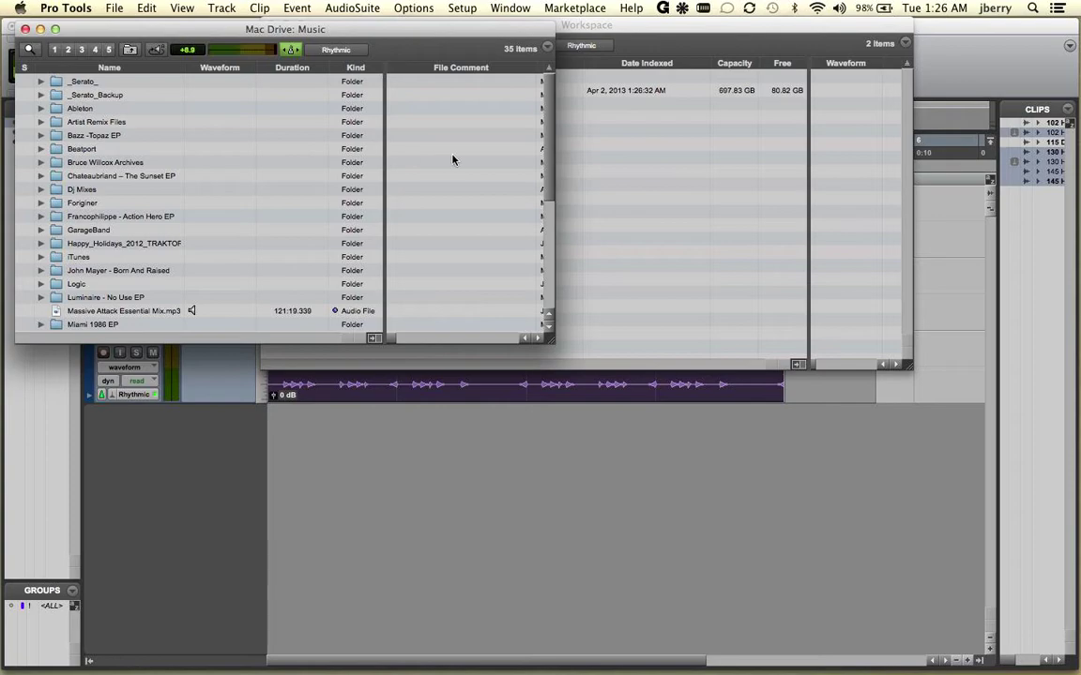
pyautogui.moveTo(548, 124); pyautogui.dragTo(557, 236)
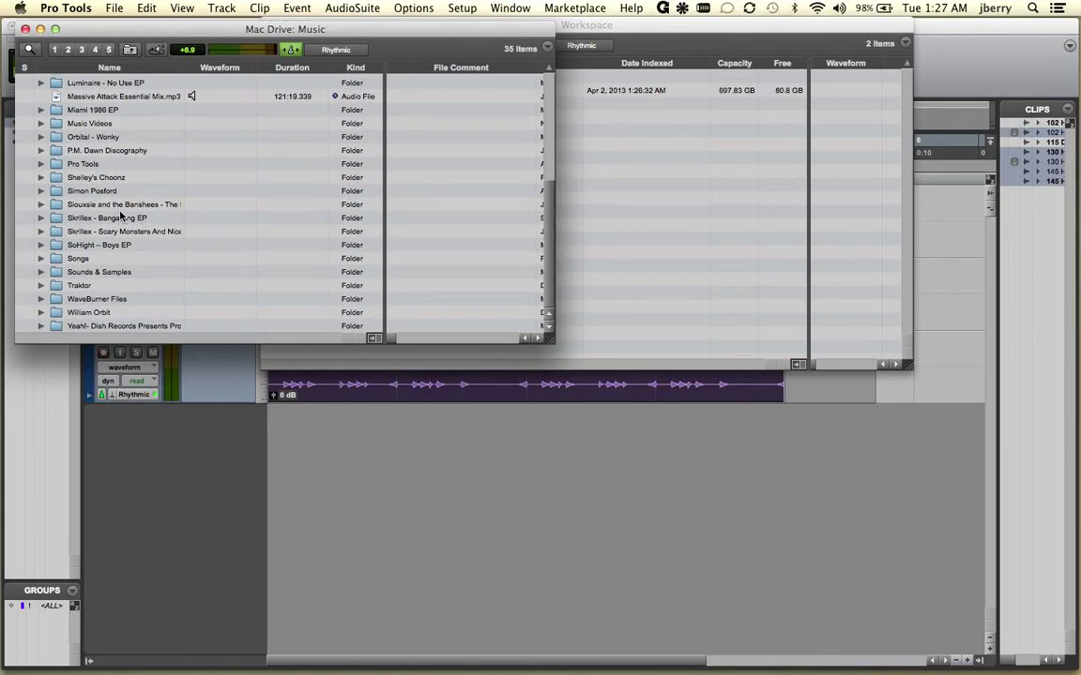
pyautogui.doubleClick(89, 272)
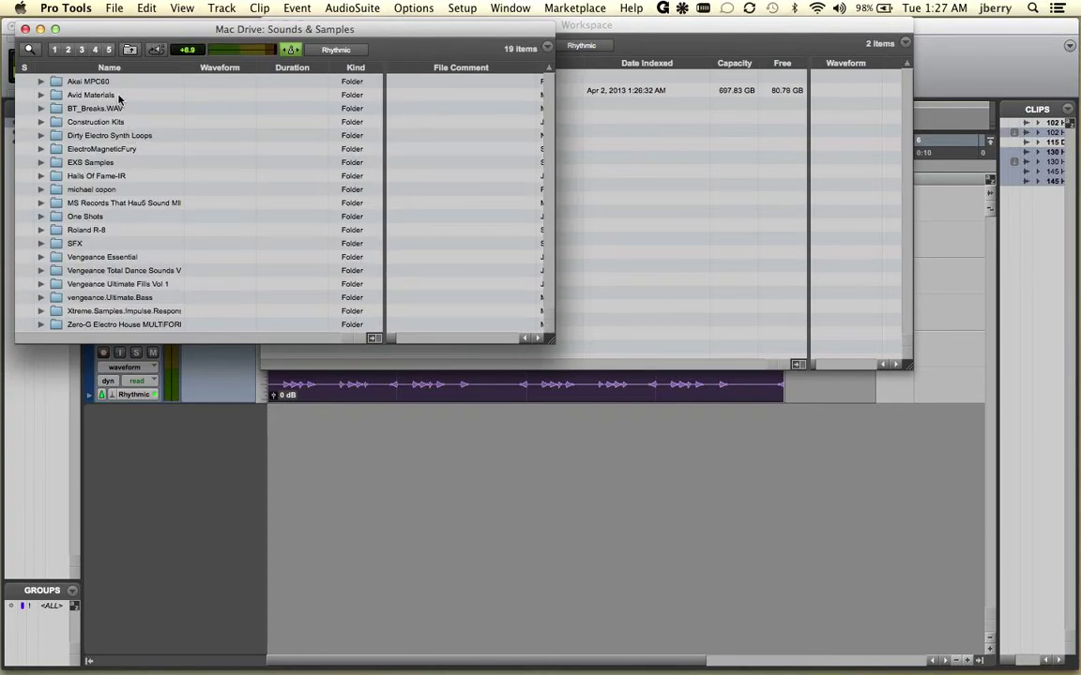
pyautogui.doubleClick(54, 96)
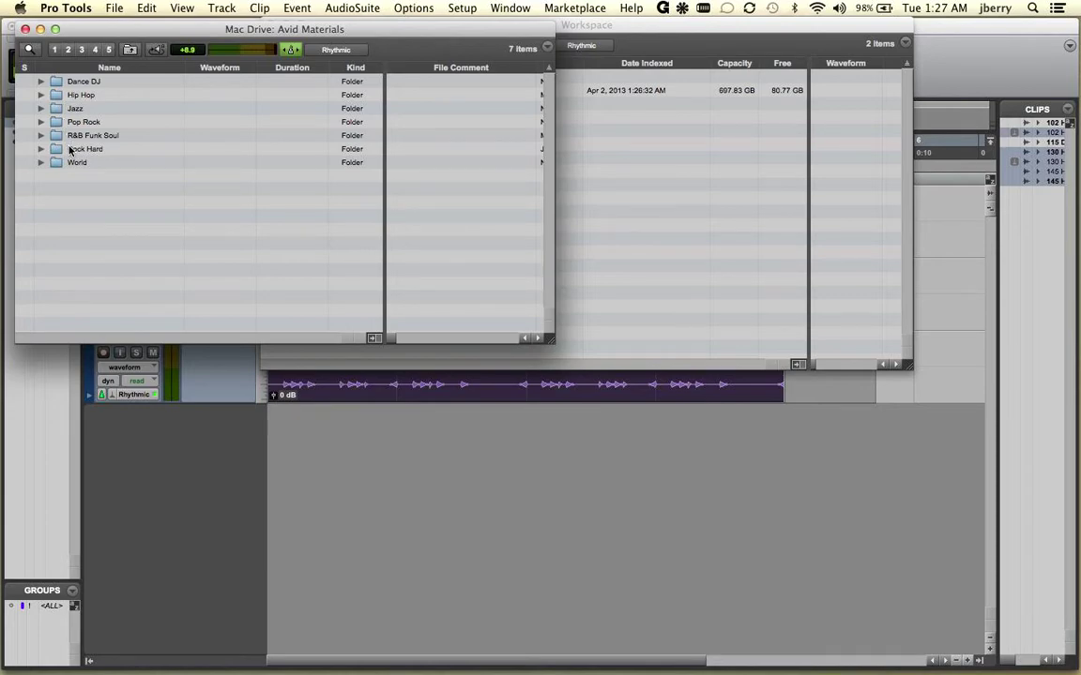
# - Open World > Drums > Reggae, audition 075 Roots Reg Drums, and drag it into the session
pyautogui.click(40, 163)
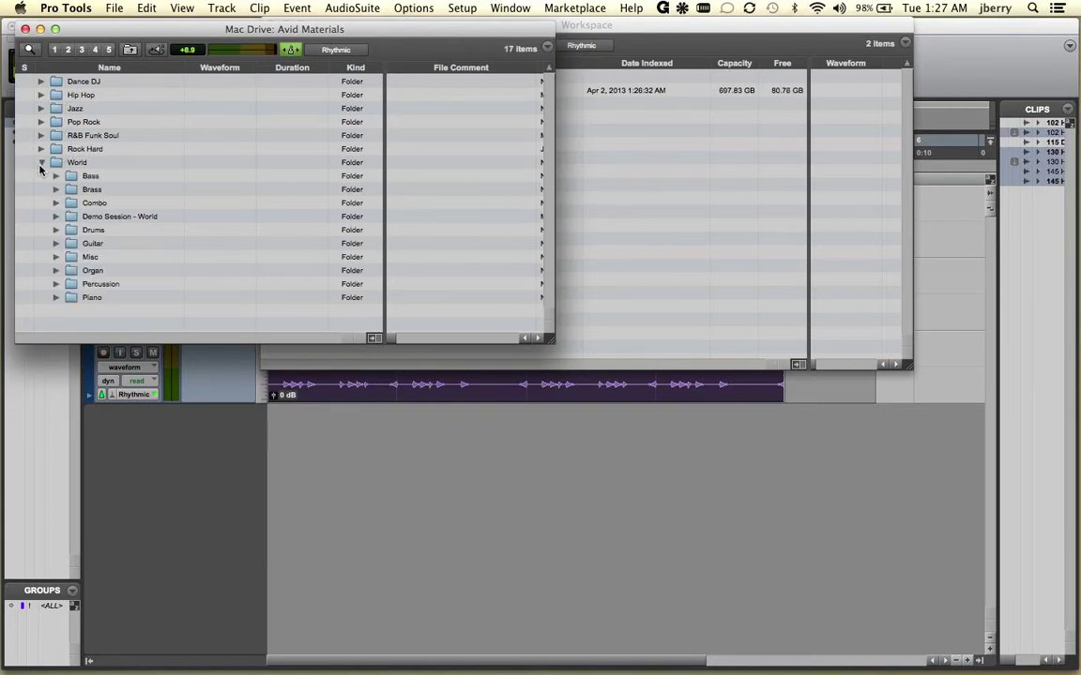
pyautogui.click(55, 231)
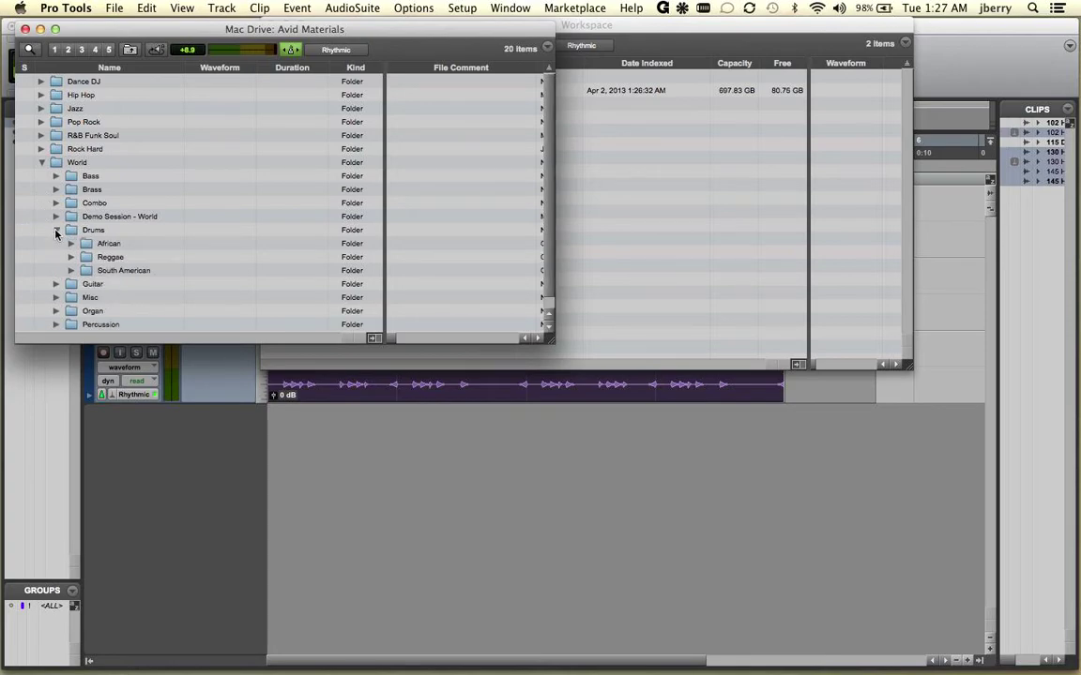
pyautogui.click(72, 257)
pyautogui.click(100, 285)
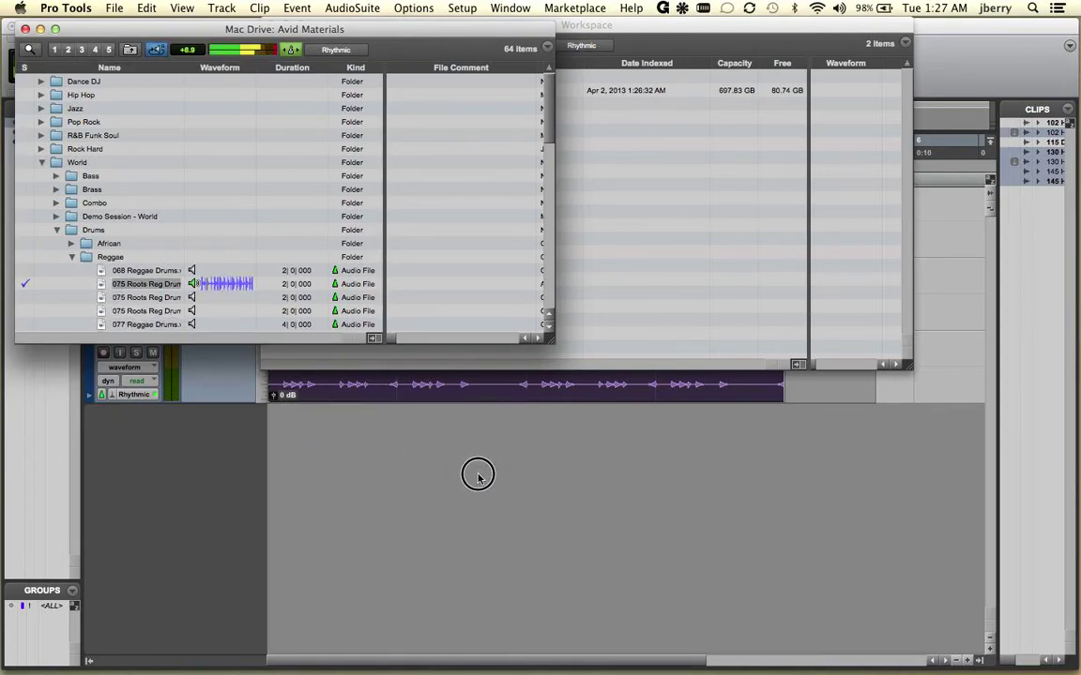
pyautogui.moveTo(998, 380); pyautogui.dragTo(1002, 376)
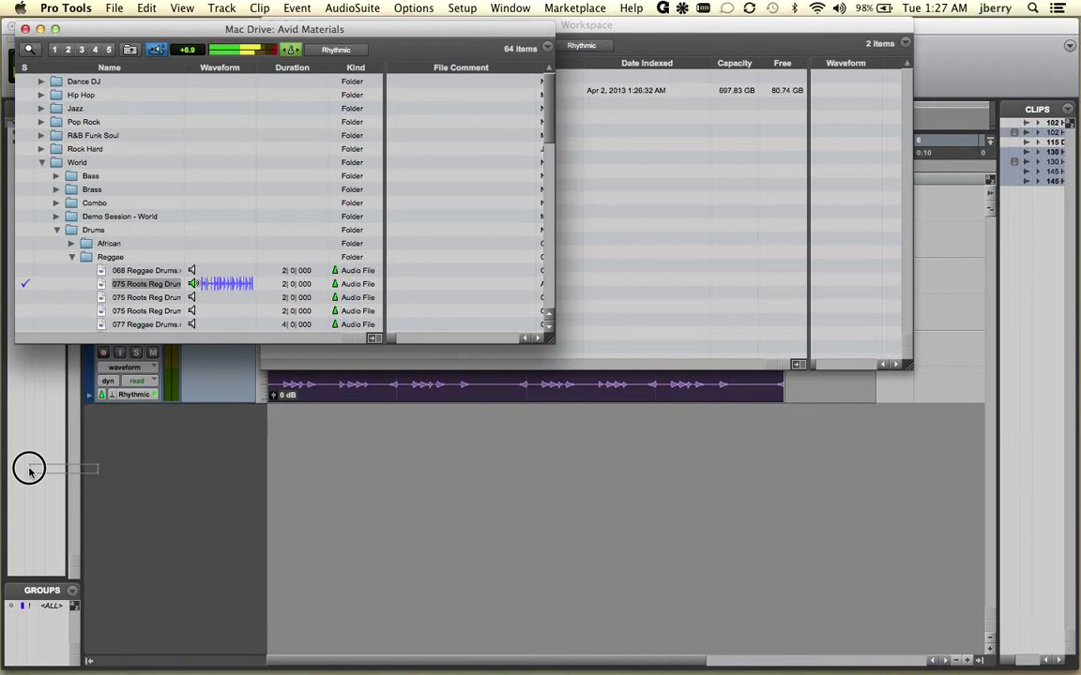
# - Close the Avid Materials and Workspace browsers
pyautogui.click(401, 490)
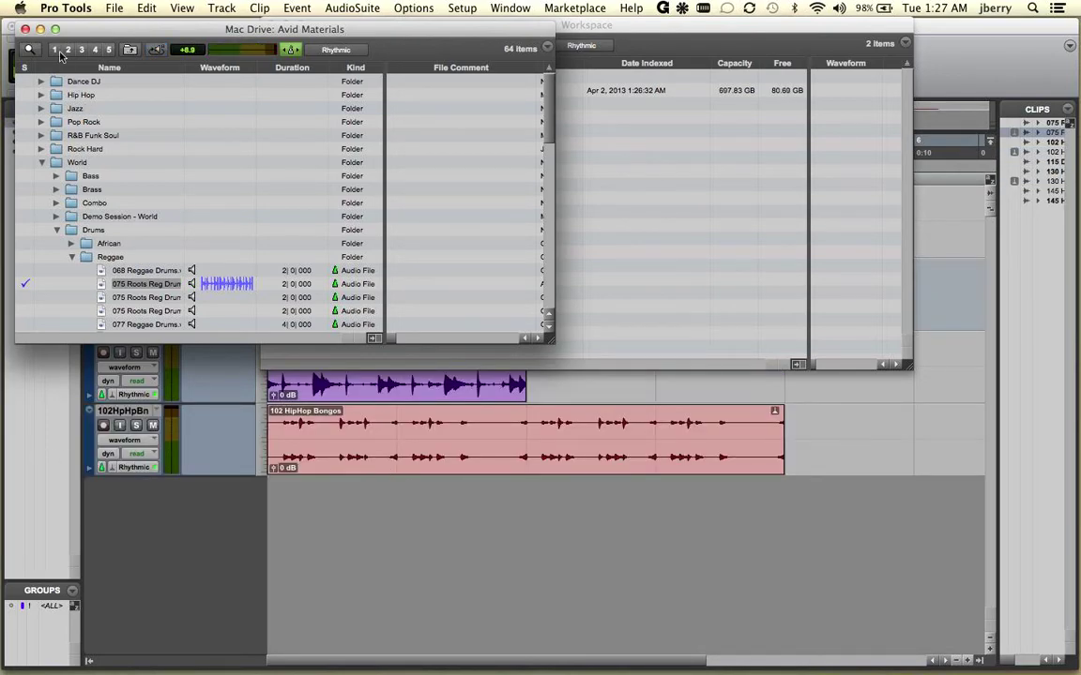
pyautogui.click(26, 29)
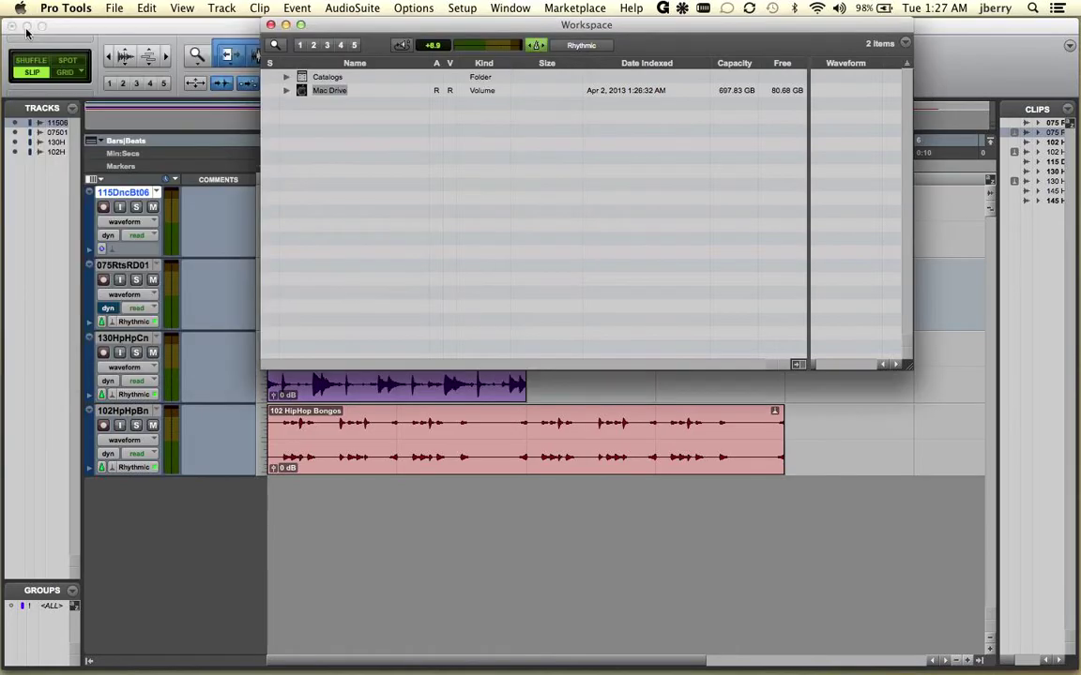
pyautogui.click(271, 26)
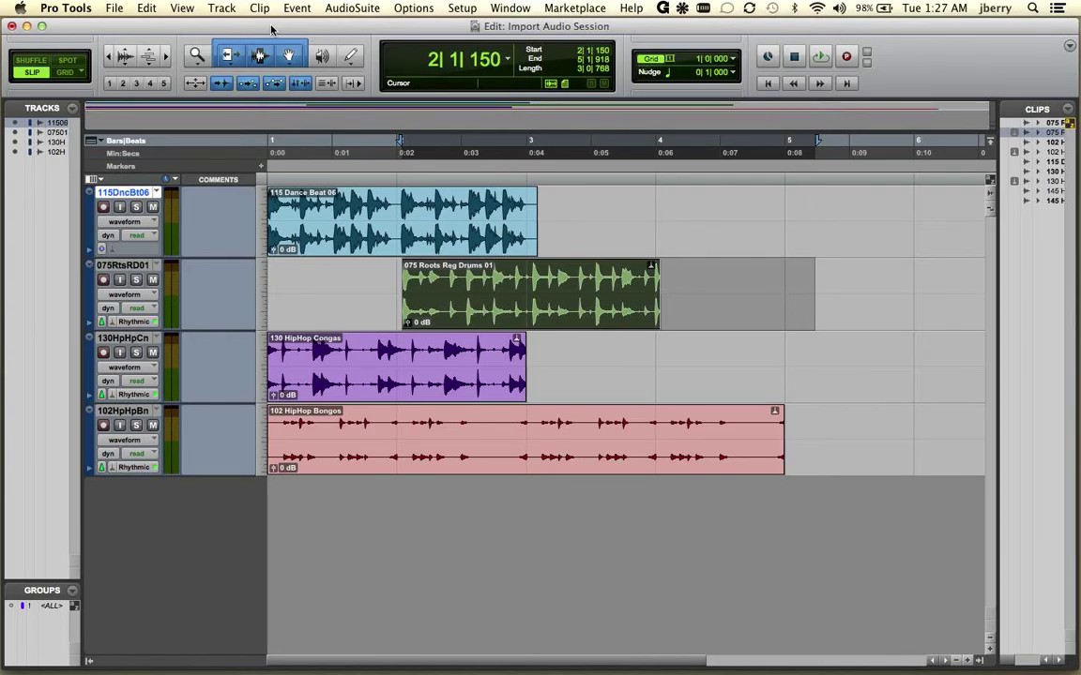
# - Start a session-data import via File > Import > Session Data
pyautogui.click(113, 9)
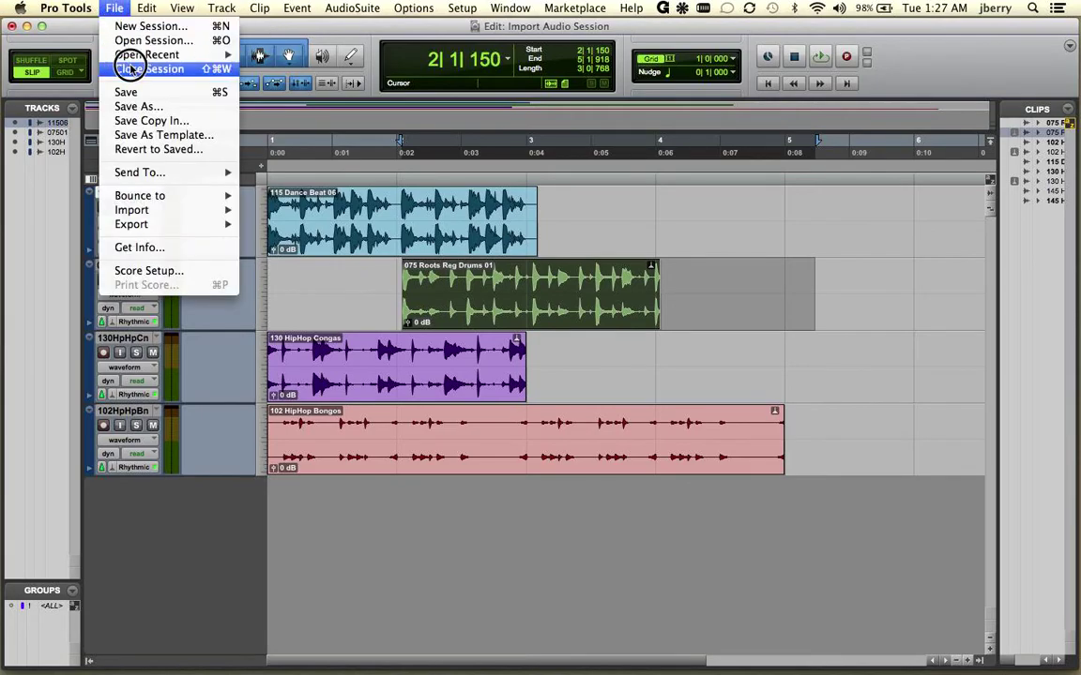
pyautogui.moveTo(144, 213)
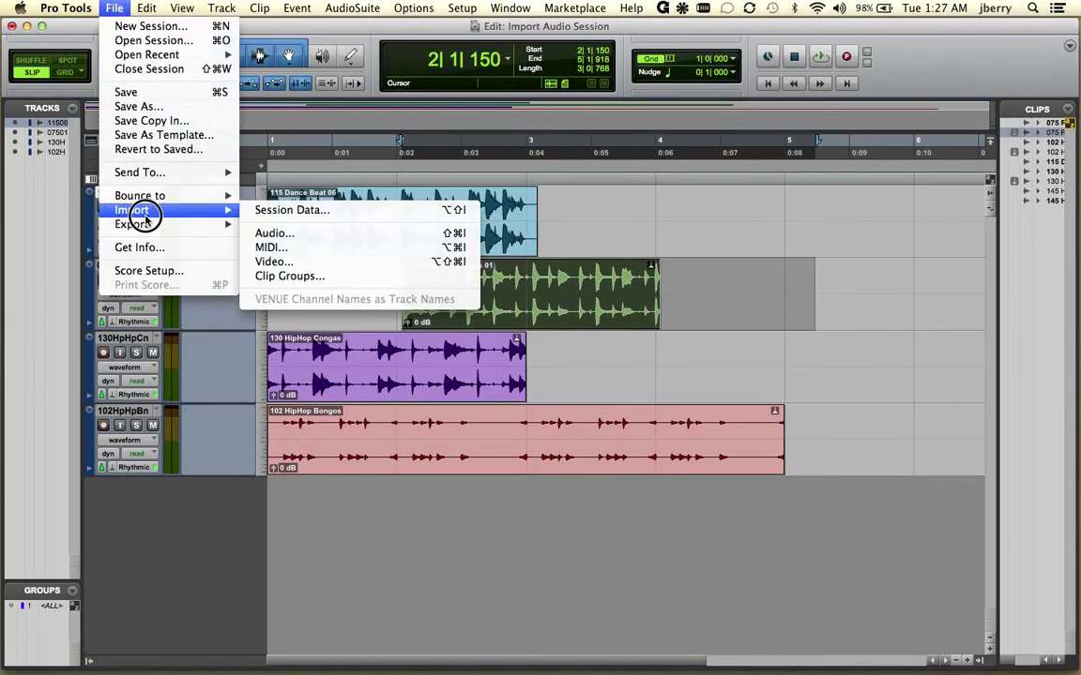
pyautogui.click(306, 210)
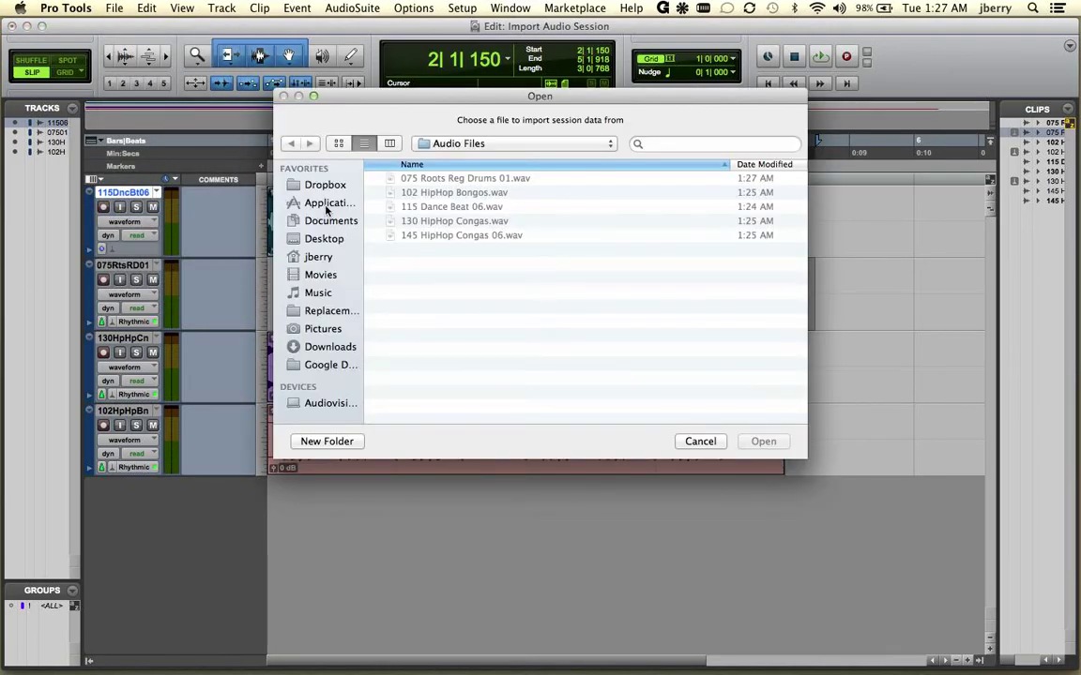
# - Browse Music > Pro Tools > Avid Demo Session – The Legion and open The Legion.ptx
pyautogui.click(609, 145)
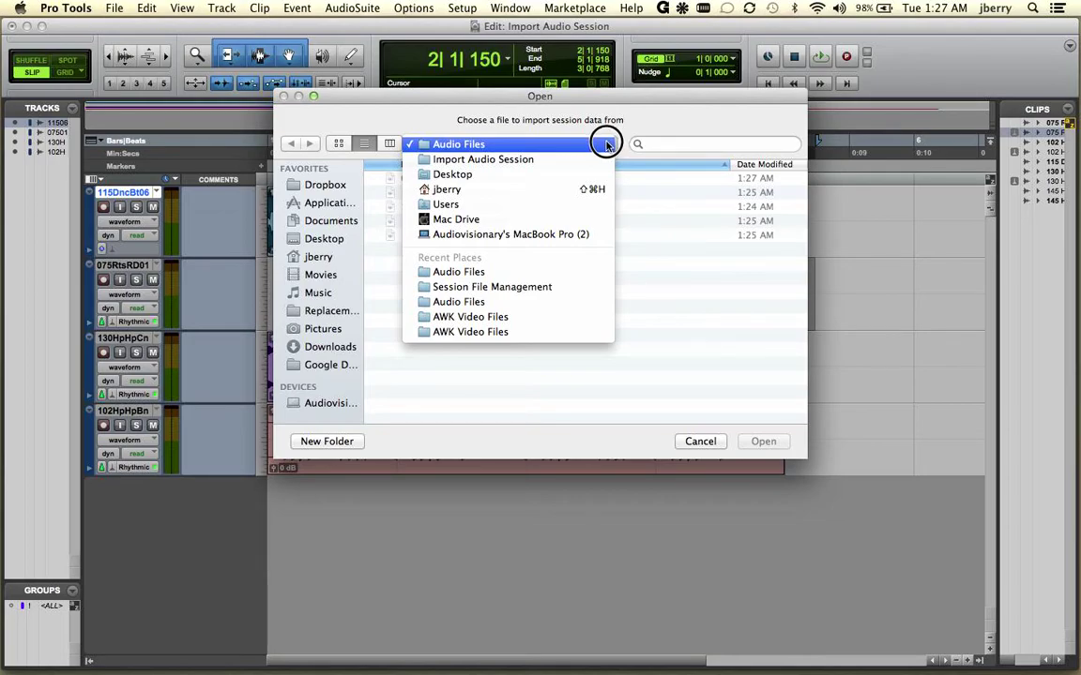
pyautogui.click(334, 284)
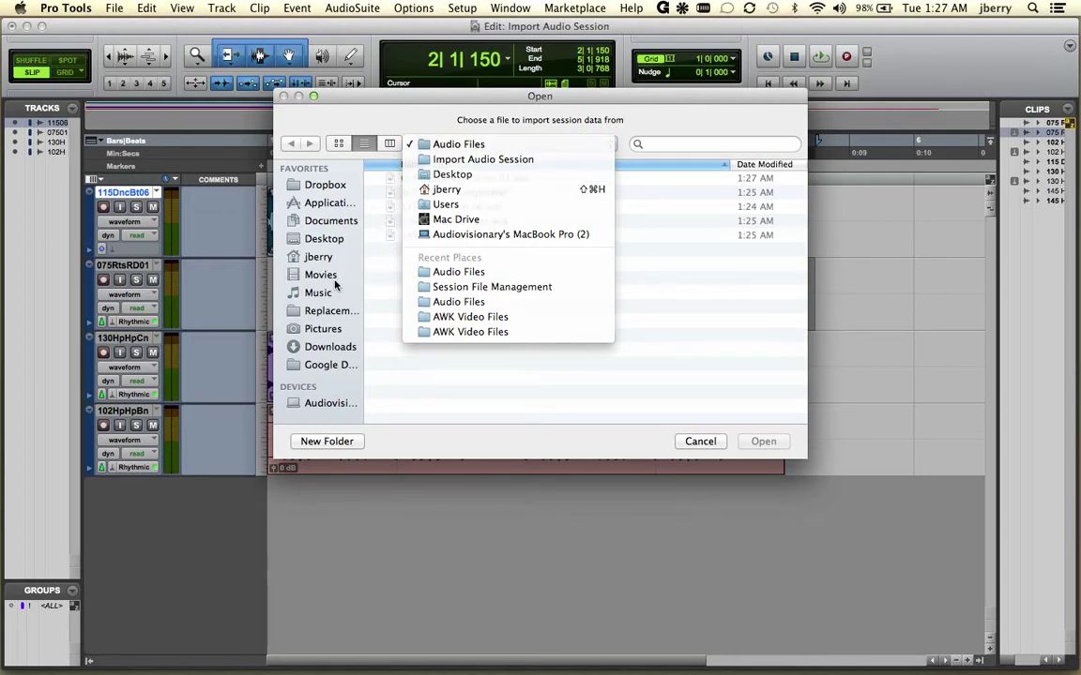
pyautogui.click(330, 292)
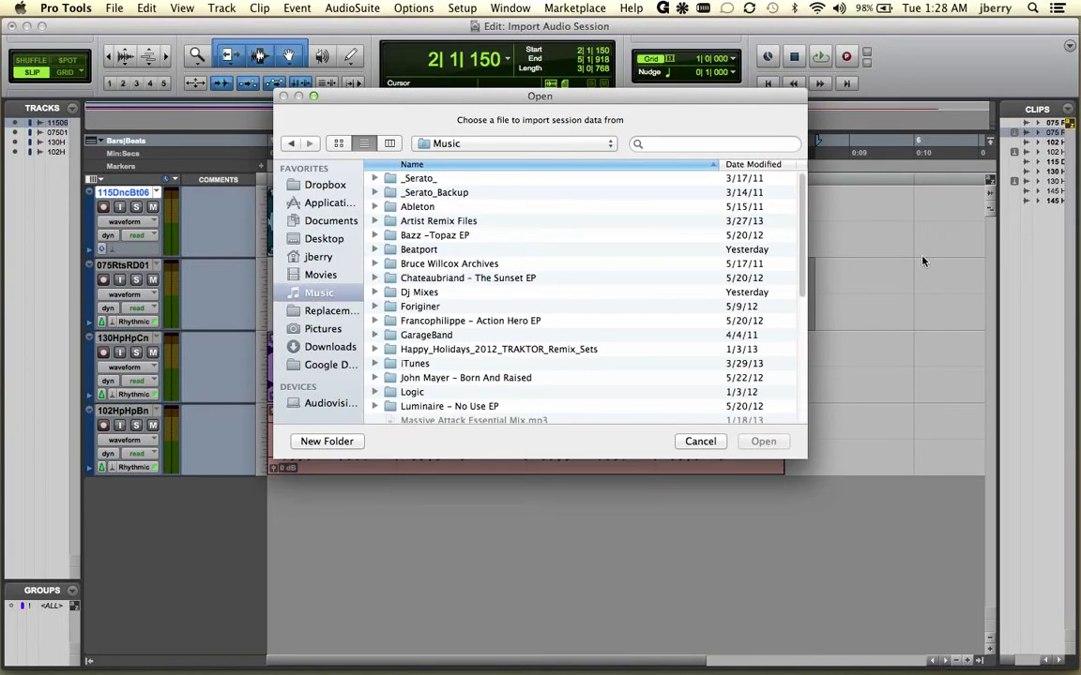
pyautogui.moveTo(803, 219); pyautogui.dragTo(803, 307)
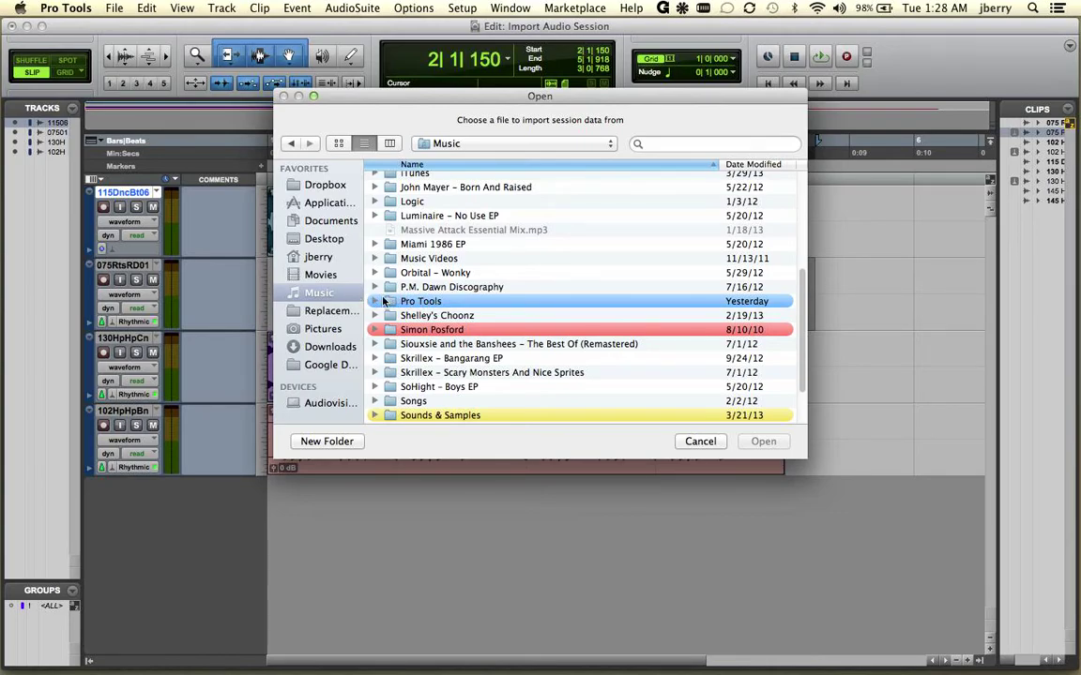
pyautogui.doubleClick(424, 303)
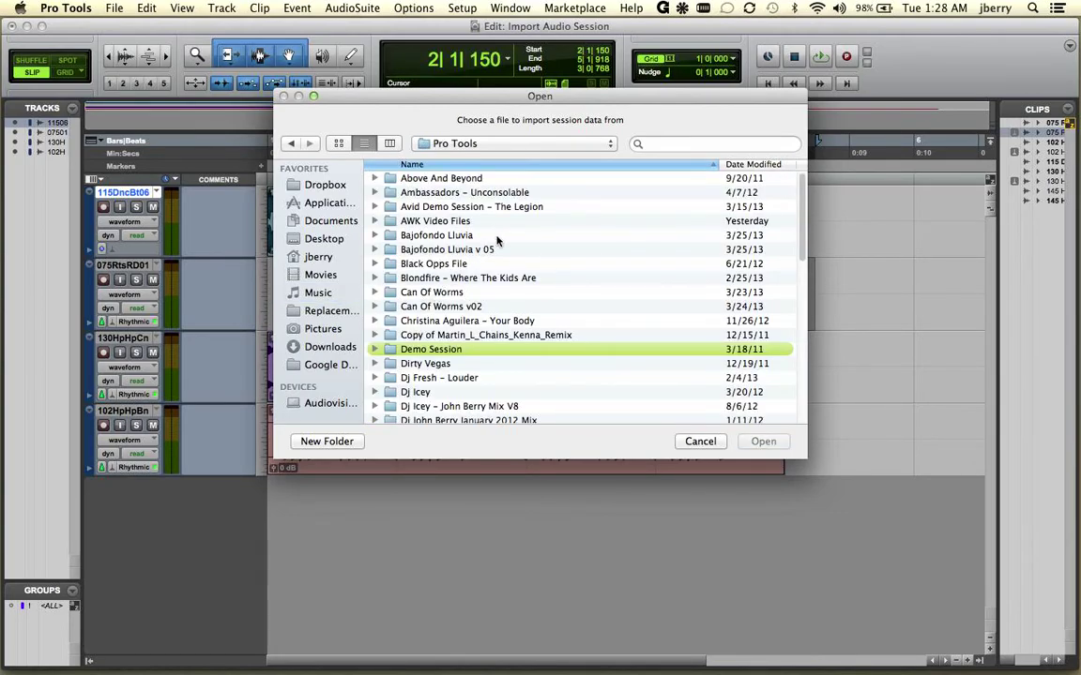
pyautogui.moveTo(803, 188); pyautogui.dragTo(772, 111)
pyautogui.doubleClick(455, 207)
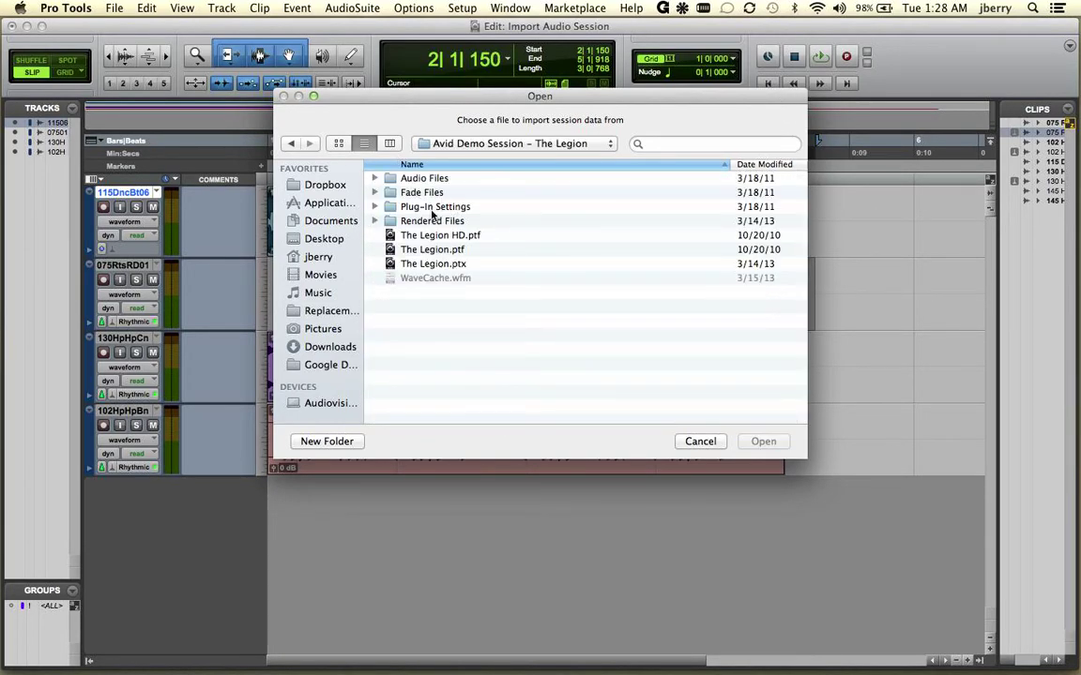
pyautogui.click(429, 266)
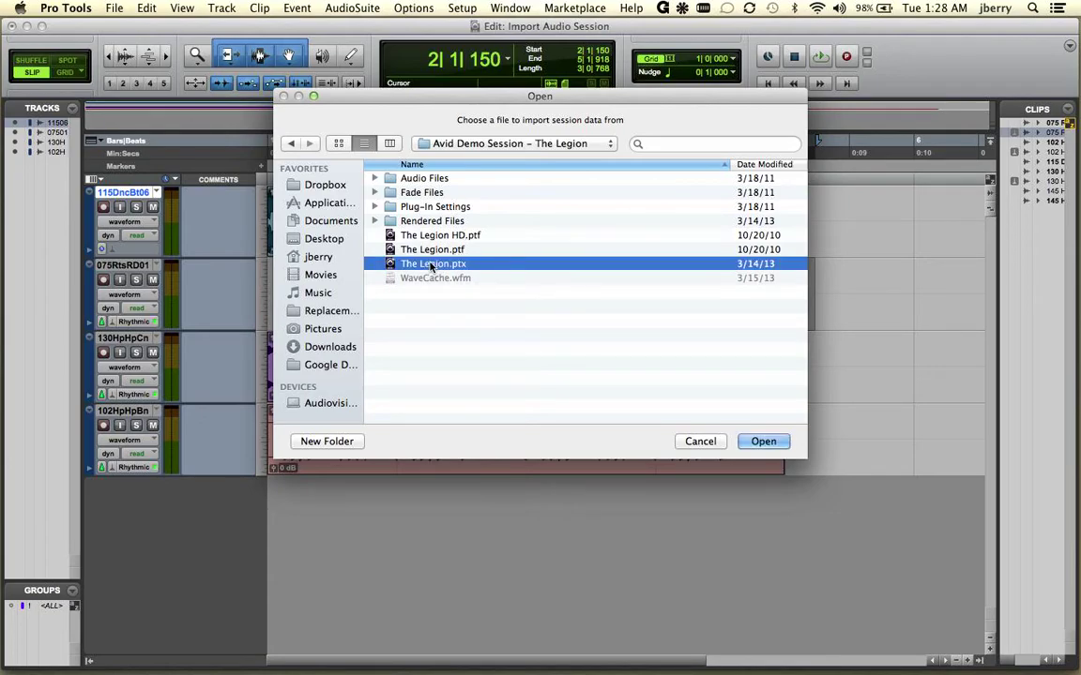
pyautogui.click(757, 445)
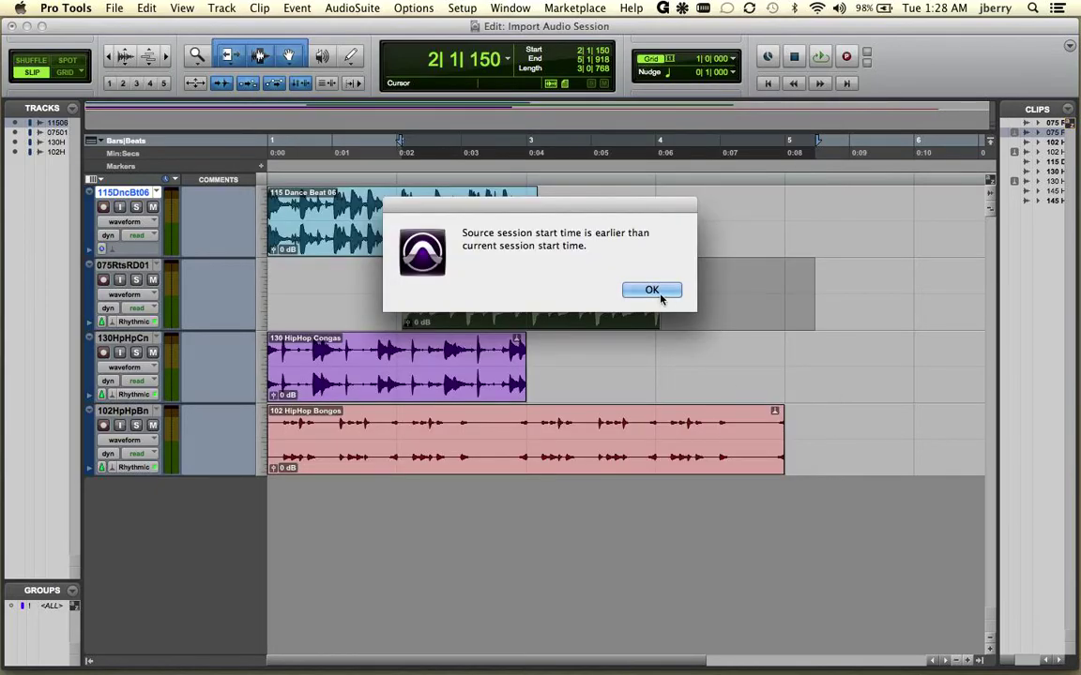
# - Accept the start-time alert and import The Legion's Lead Vocal as a New Track
pyautogui.click(652, 290)
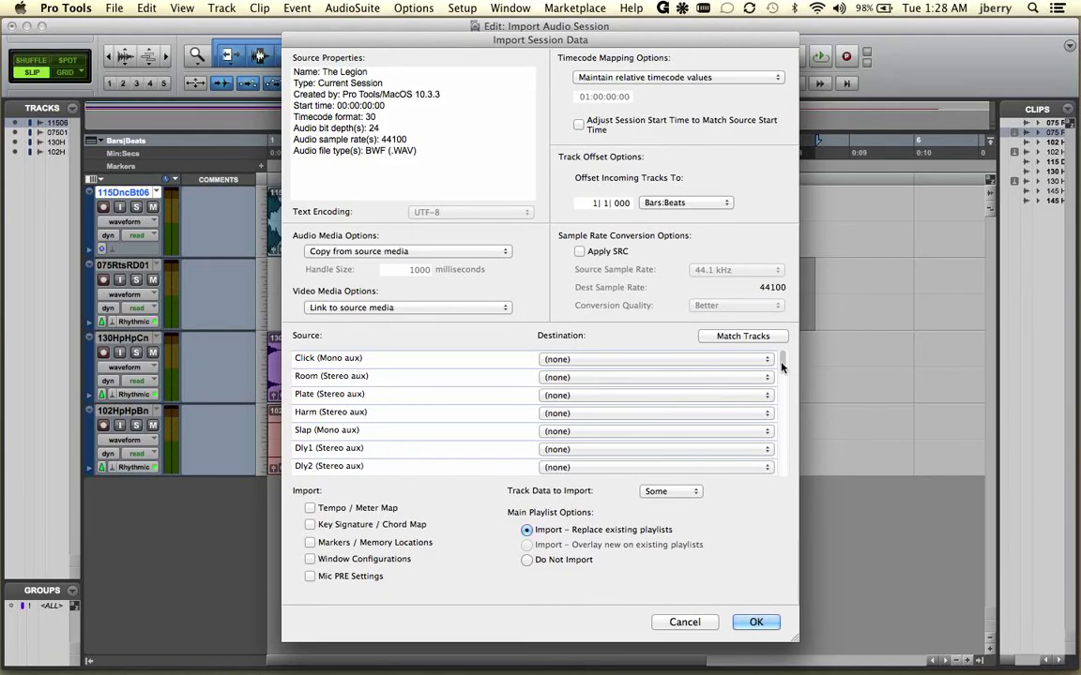
pyautogui.moveTo(782, 361); pyautogui.dragTo(778, 429)
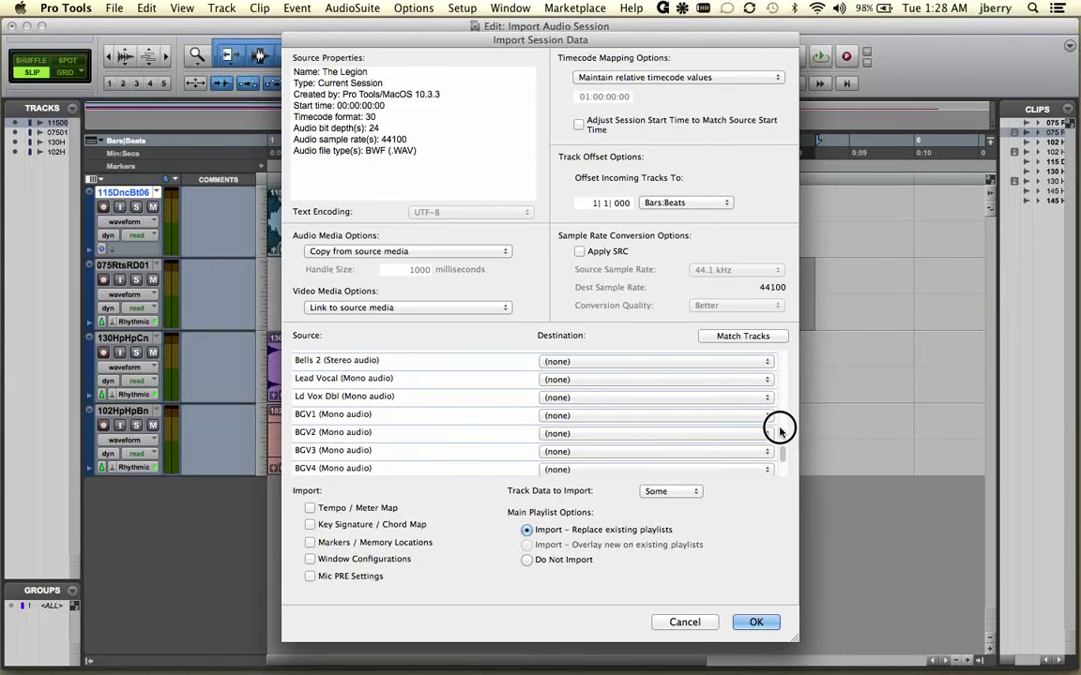
pyautogui.click(563, 379)
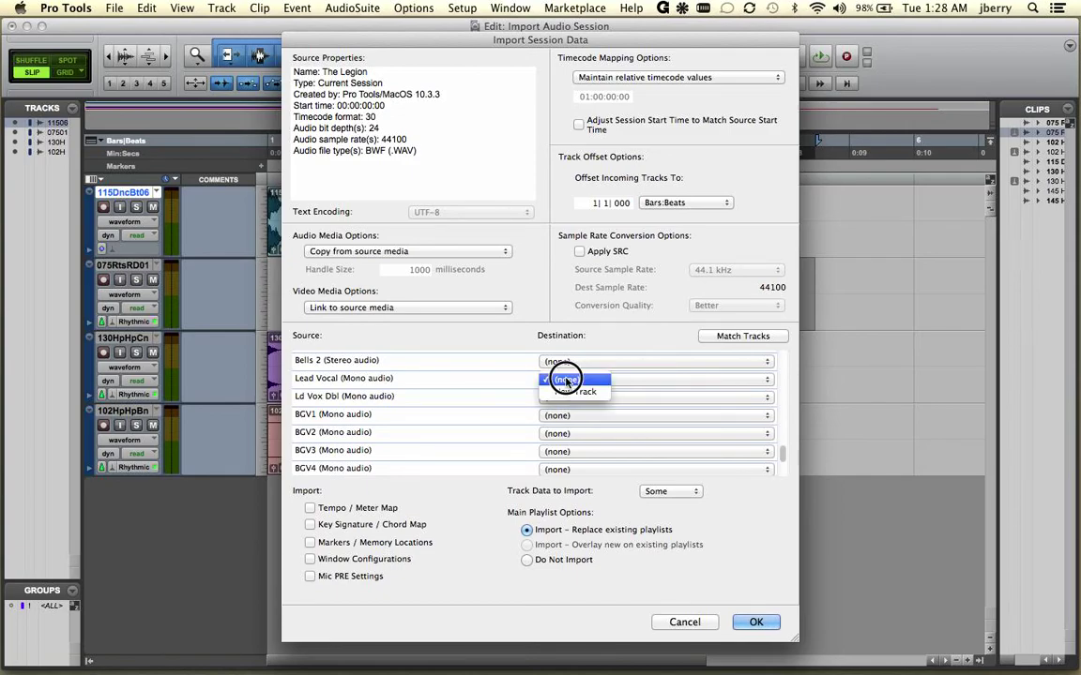
pyautogui.click(574, 396)
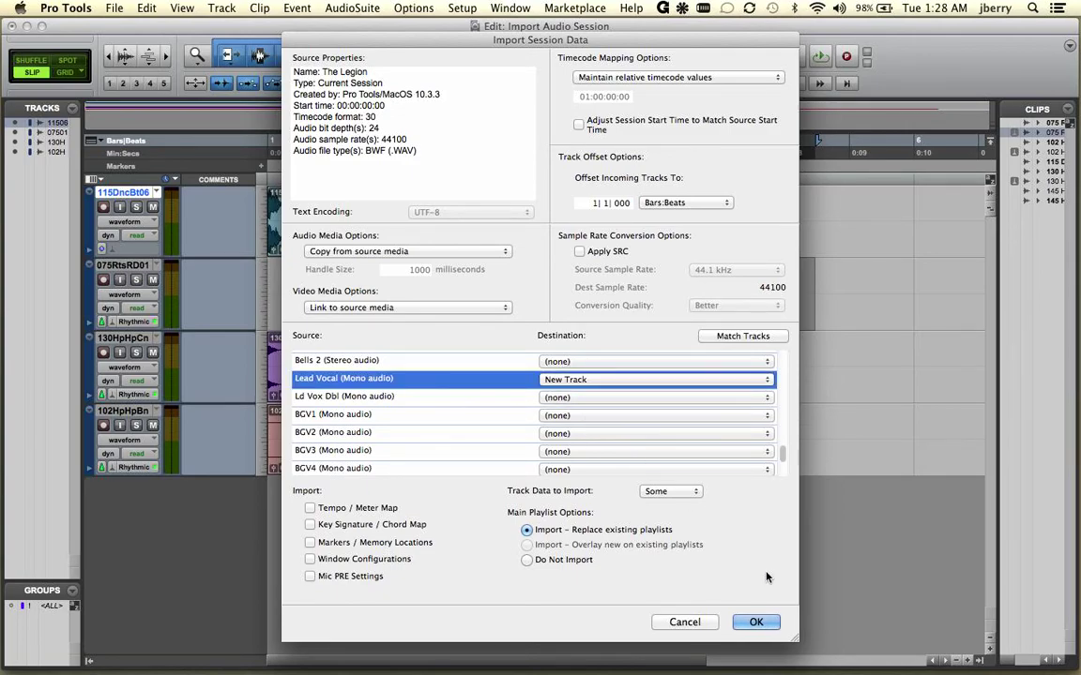
pyautogui.click(756, 623)
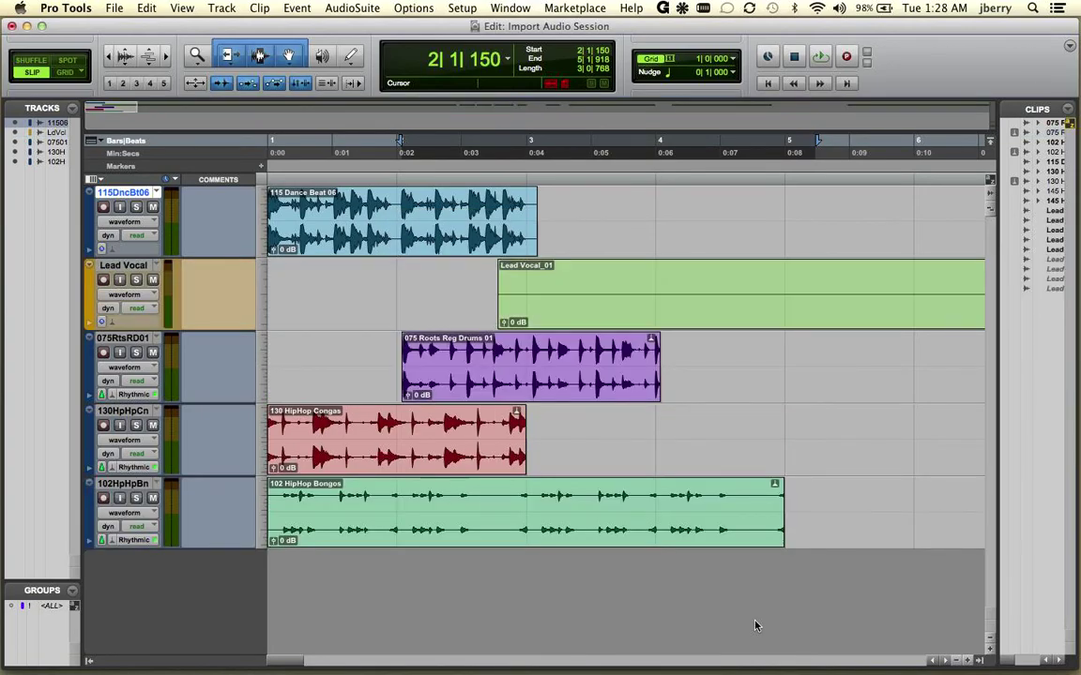
# - Check Lead Vocal's plugins and sends in the Mix window, return to Edit, then open the Pro Tools menu
pyautogui.press('super+equal')
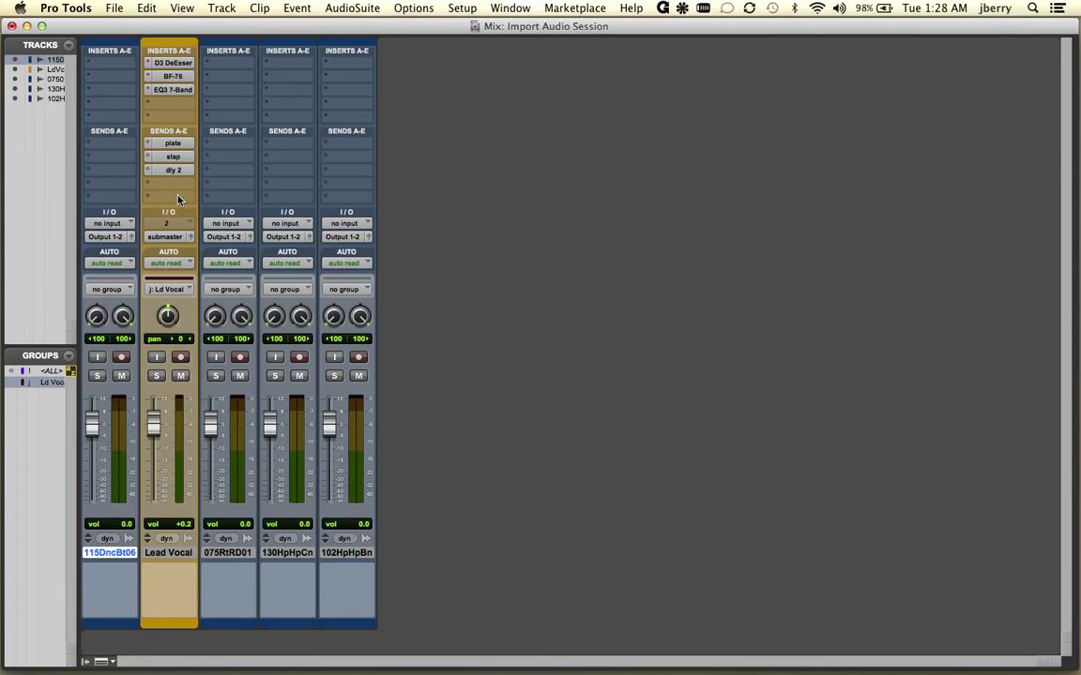
pyautogui.press('super+equal')
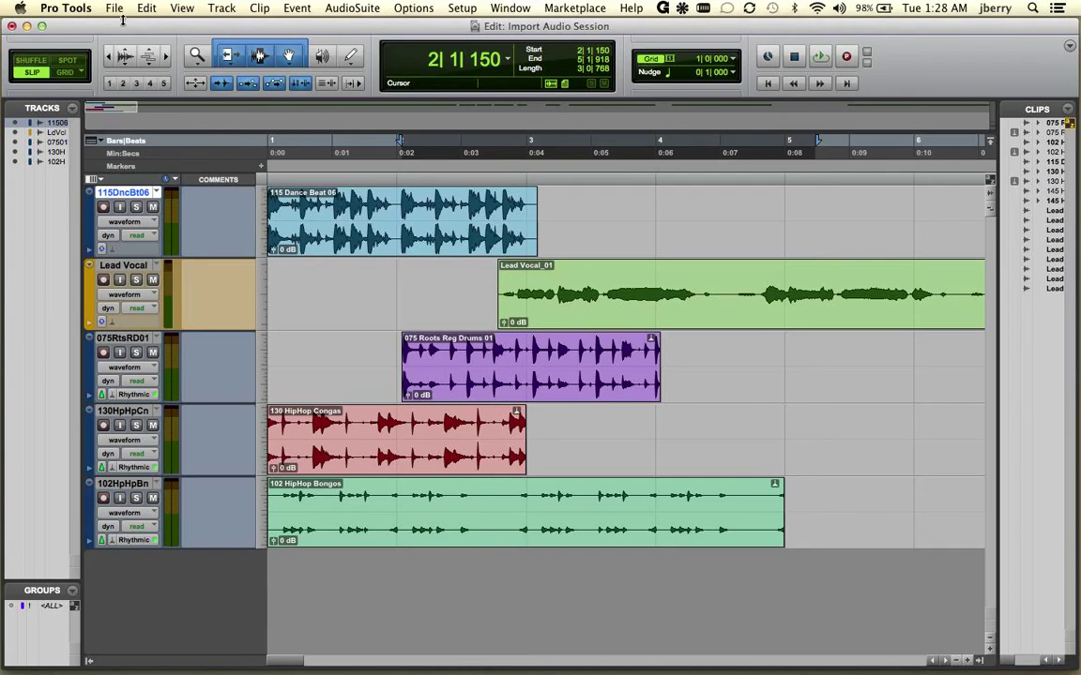
pyautogui.click(68, 9)
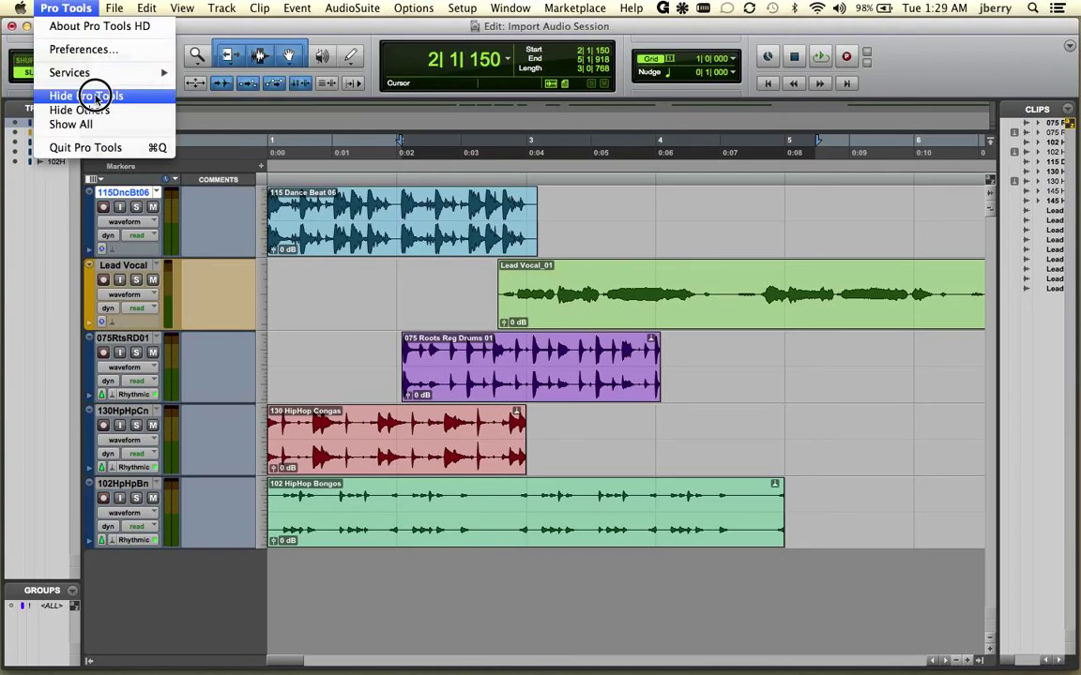